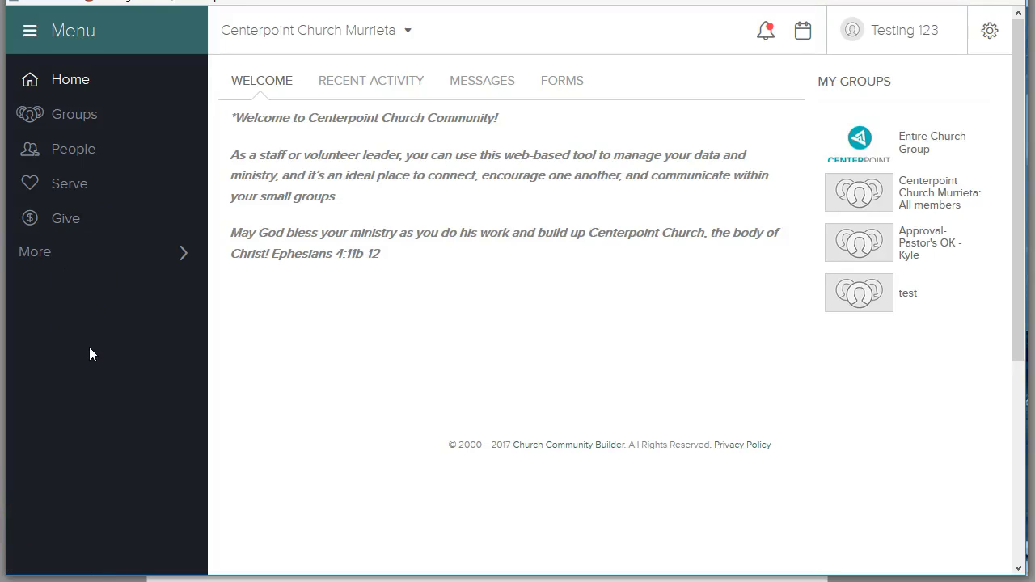
Step: Open the full list of my group leaders from the Groups page and check its email option
click(86, 120)
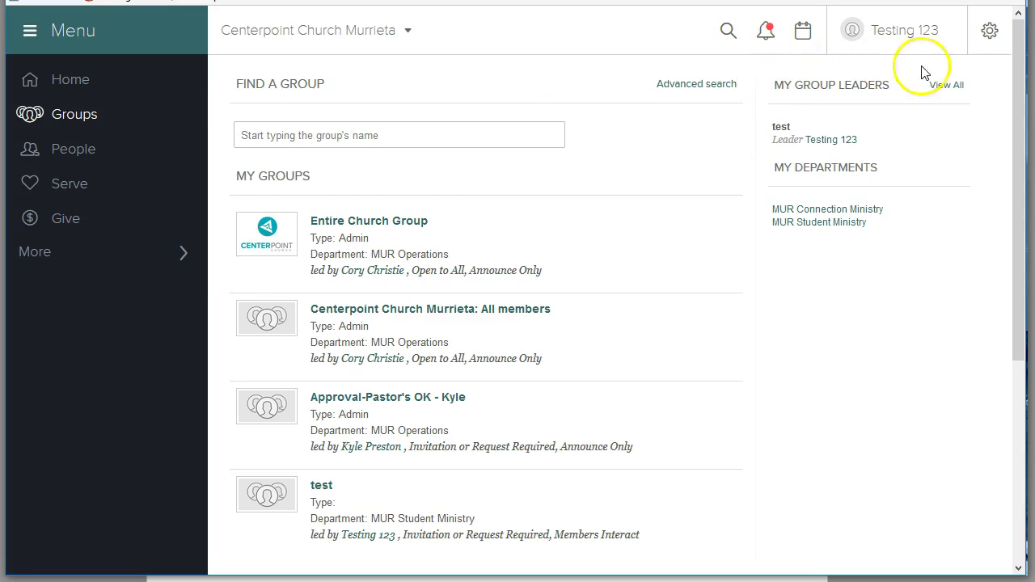
click(89, 119)
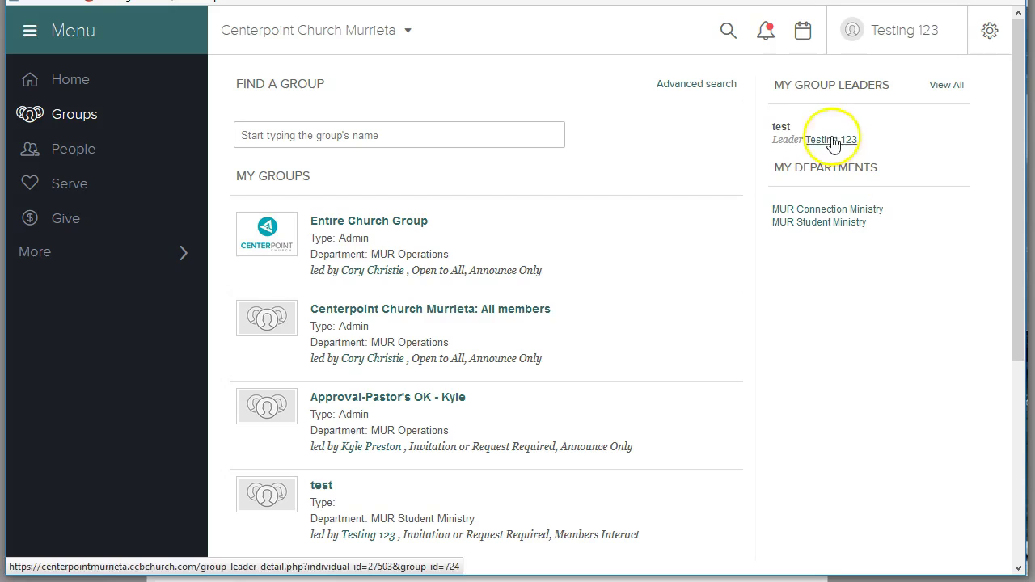
click(946, 86)
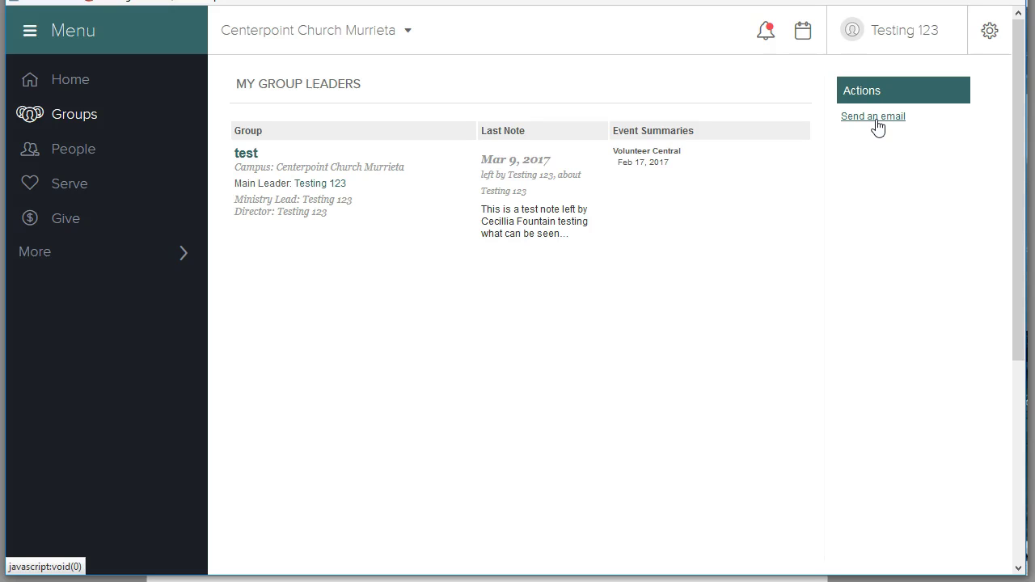
click(874, 121)
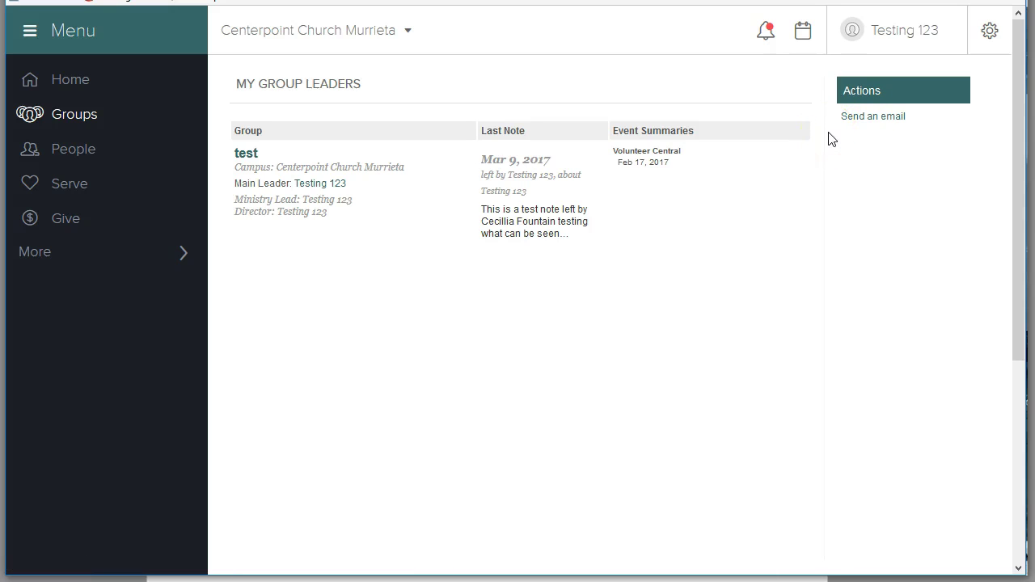
click(820, 80)
Step: Open the church calendar
click(804, 41)
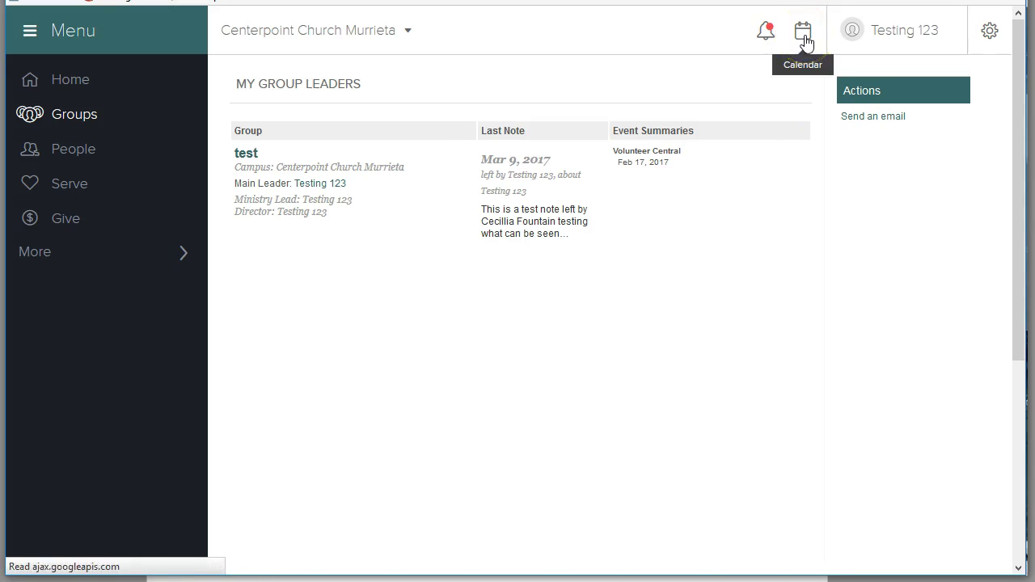
key(alt+Tab)
key(alt+Tab)
key(alt+Tab)
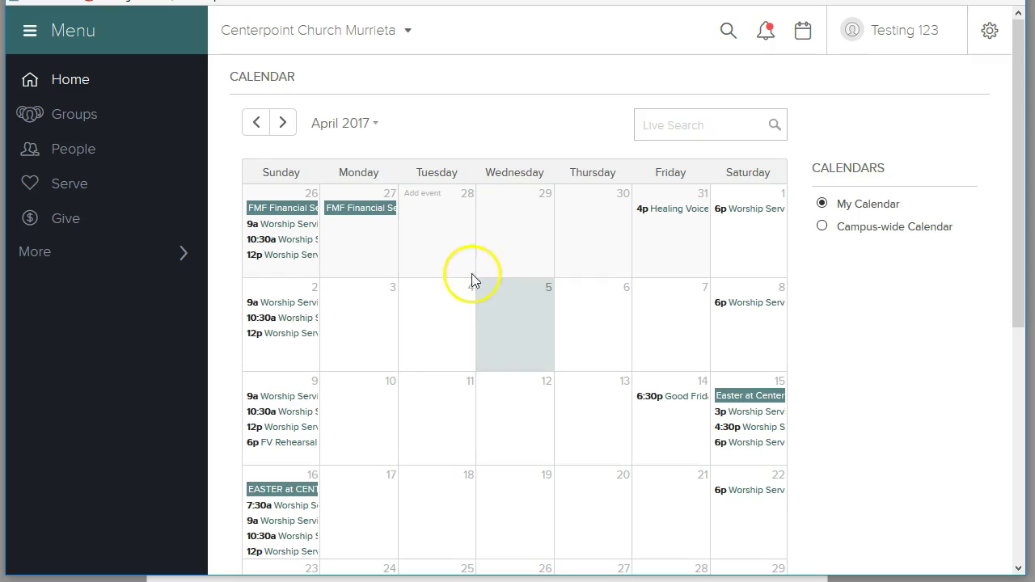
click(492, 289)
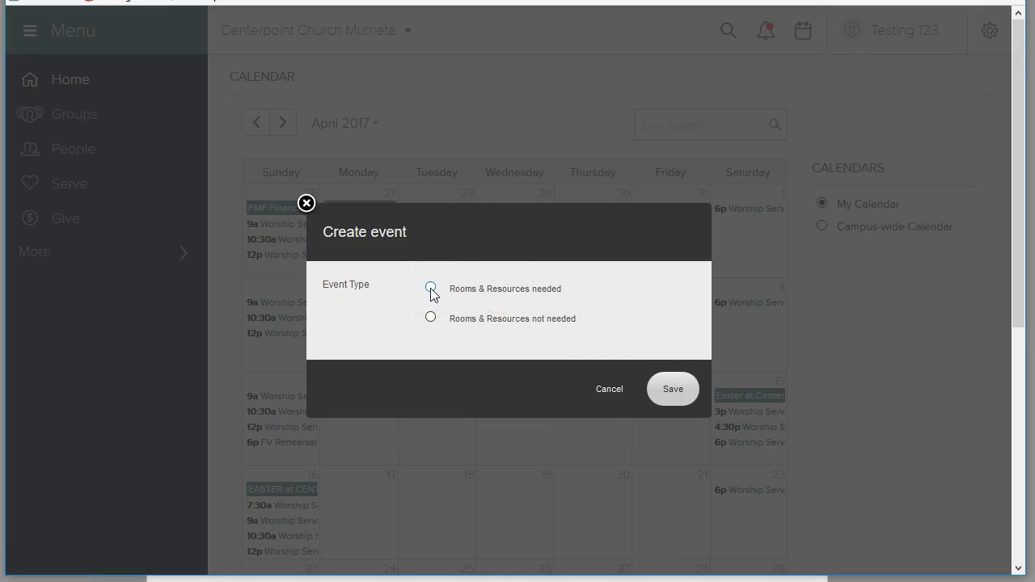
click(609, 390)
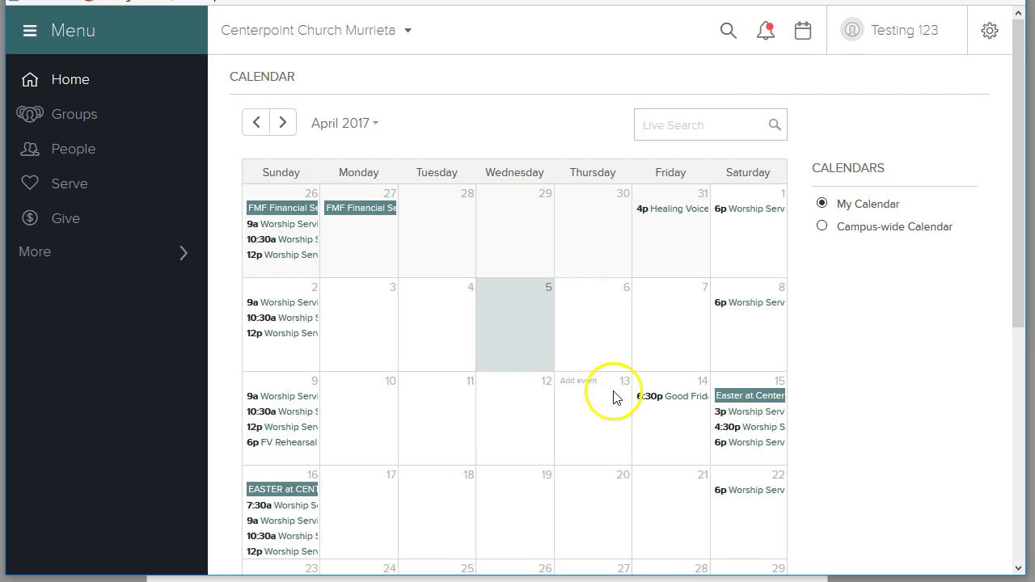
click(805, 33)
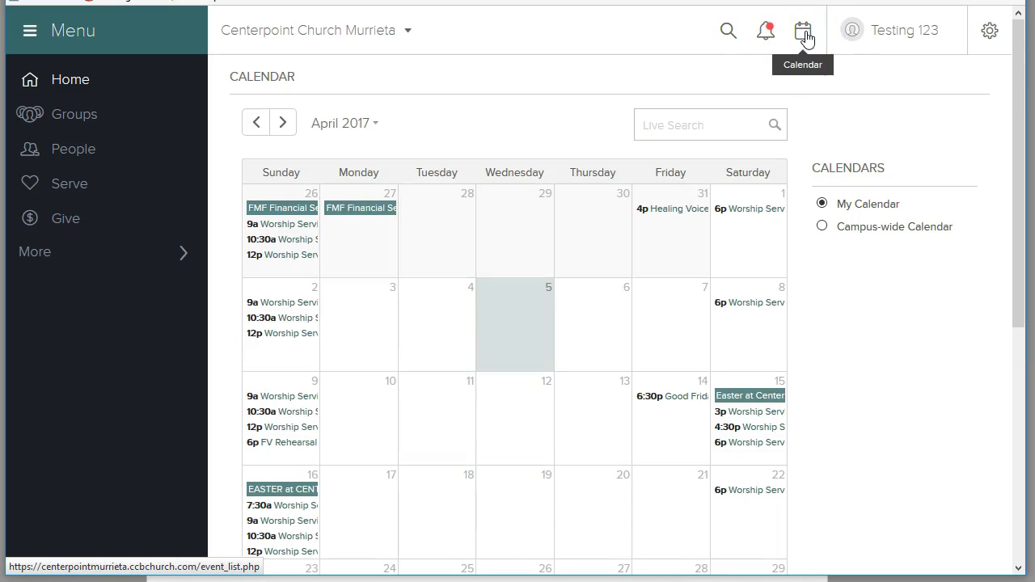
Step: Start an April 18, 2017 event needing rooms and resources, with the name "test" and description "dfasdf"
mouse_move(503, 292)
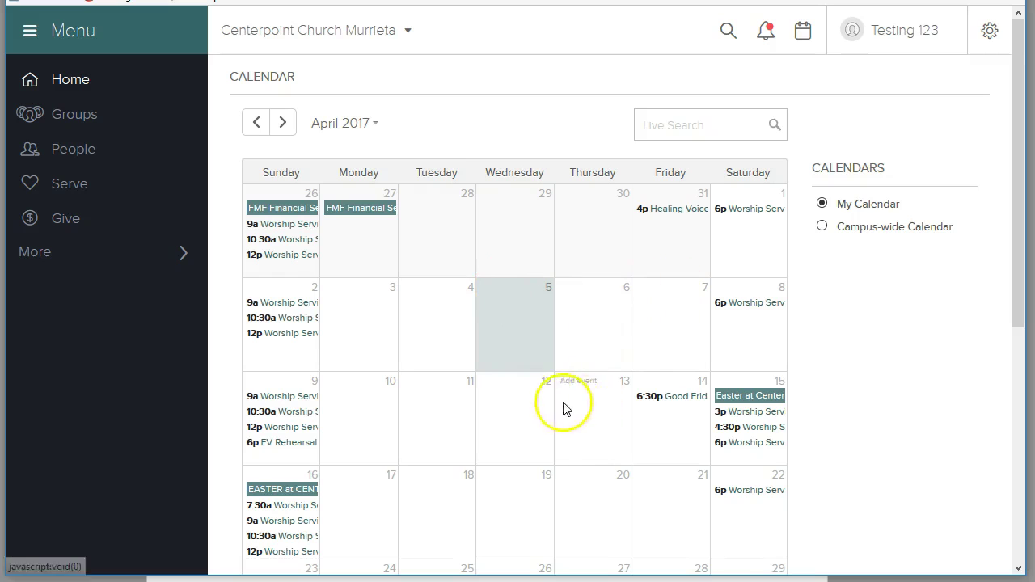
click(451, 485)
click(431, 288)
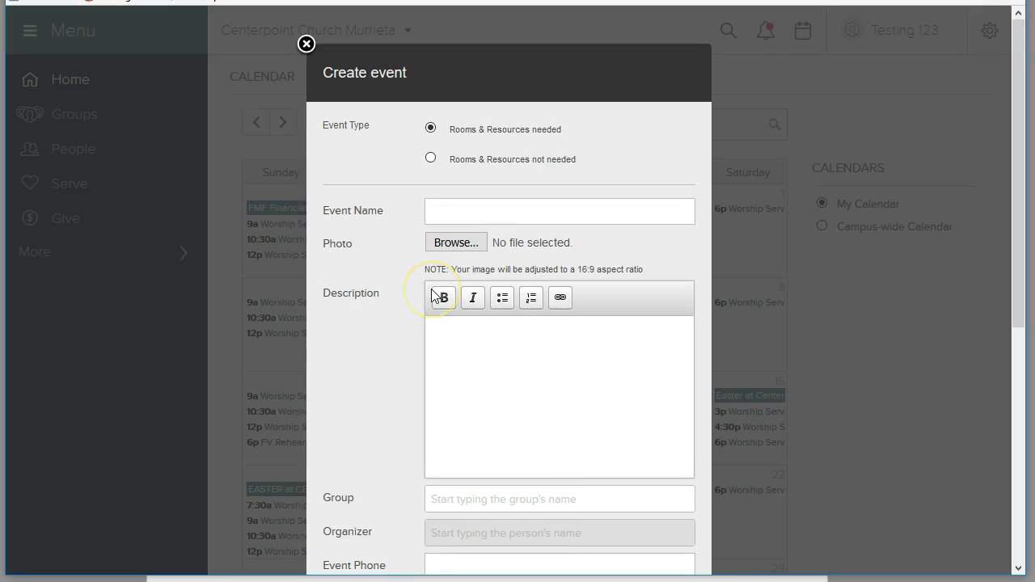
text(test)
click(471, 321)
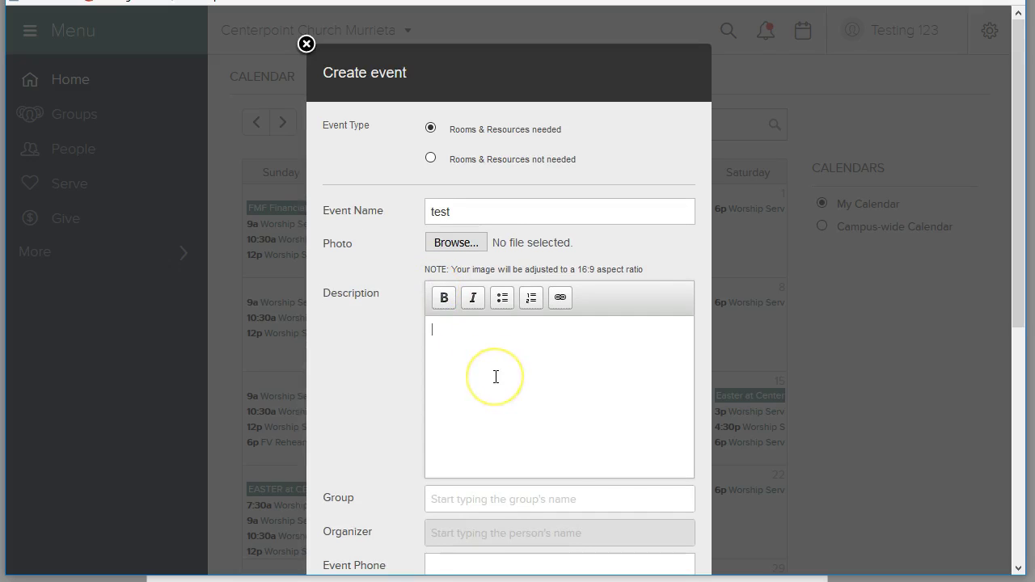
text(dfasdf)
Step: Assign the event to the group "test" and save it
scroll(506, 476, down, 2)
click(485, 313)
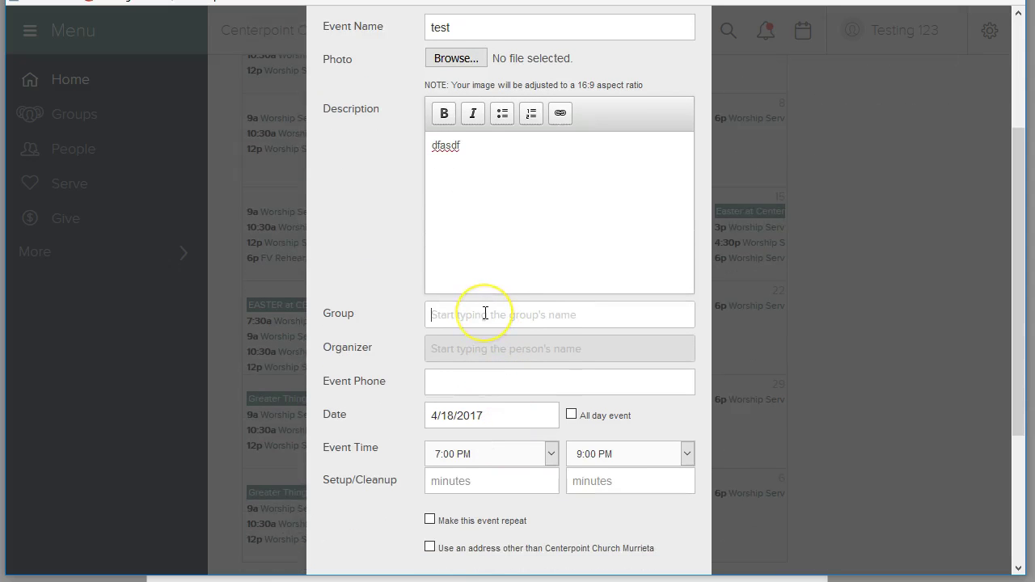
text(test)
click(471, 340)
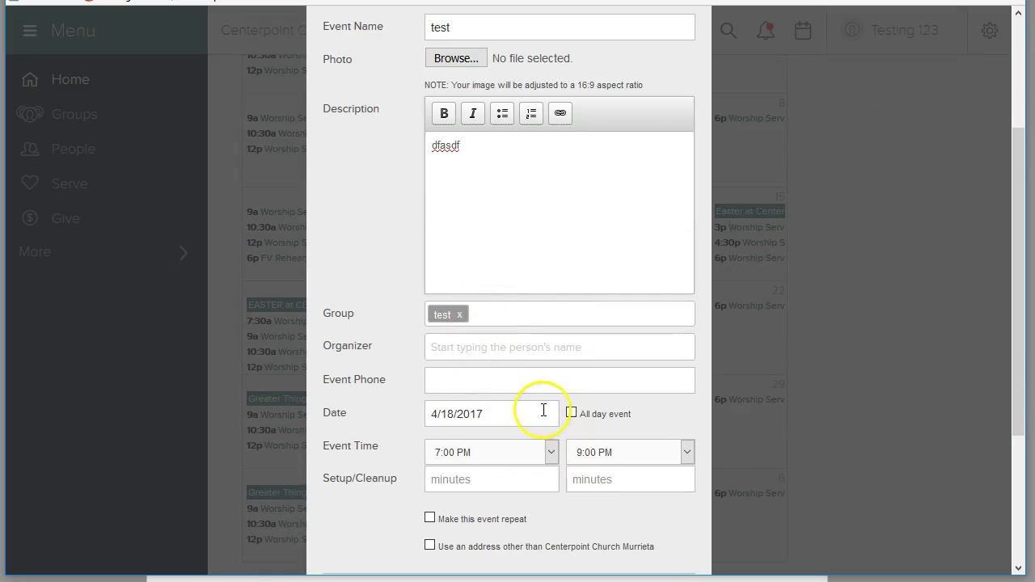
scroll(558, 453, down, 3)
click(663, 453)
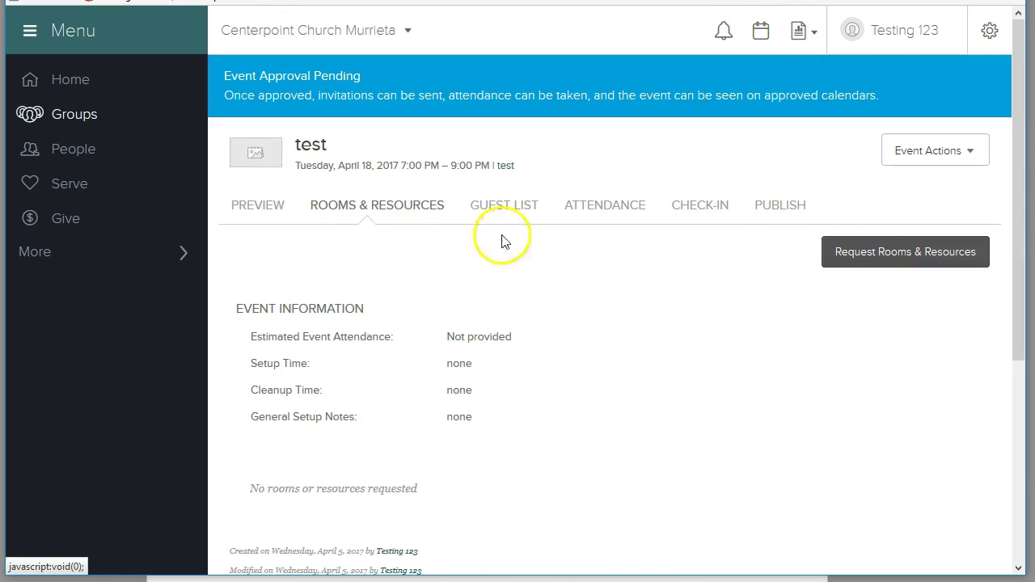
Step: Request the A/Y Conference Room (upstairs) for the event, answering Yes to both acknowledgement questions
click(902, 251)
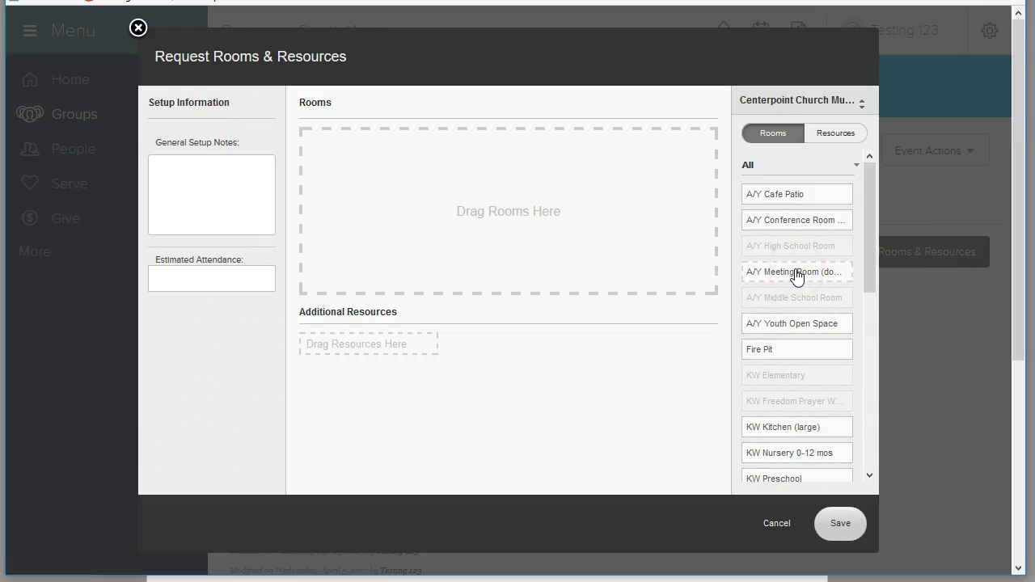
drag(792, 220, 455, 219)
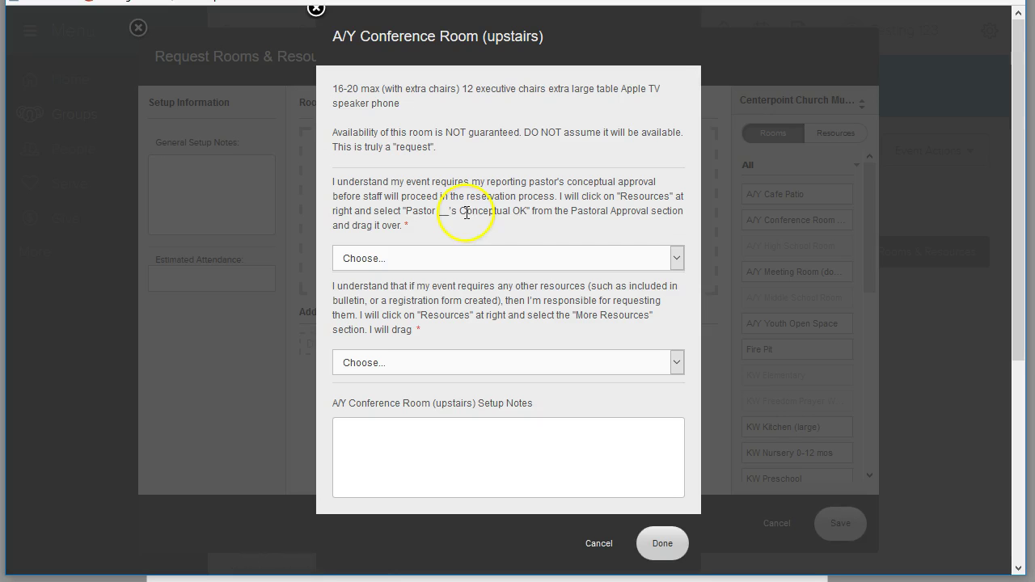
click(404, 258)
click(392, 289)
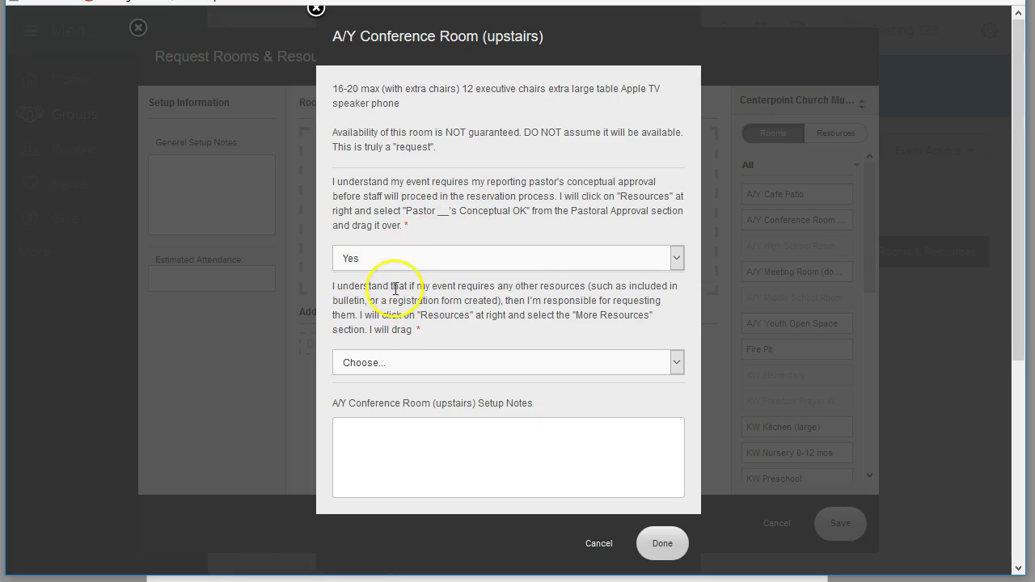
click(392, 364)
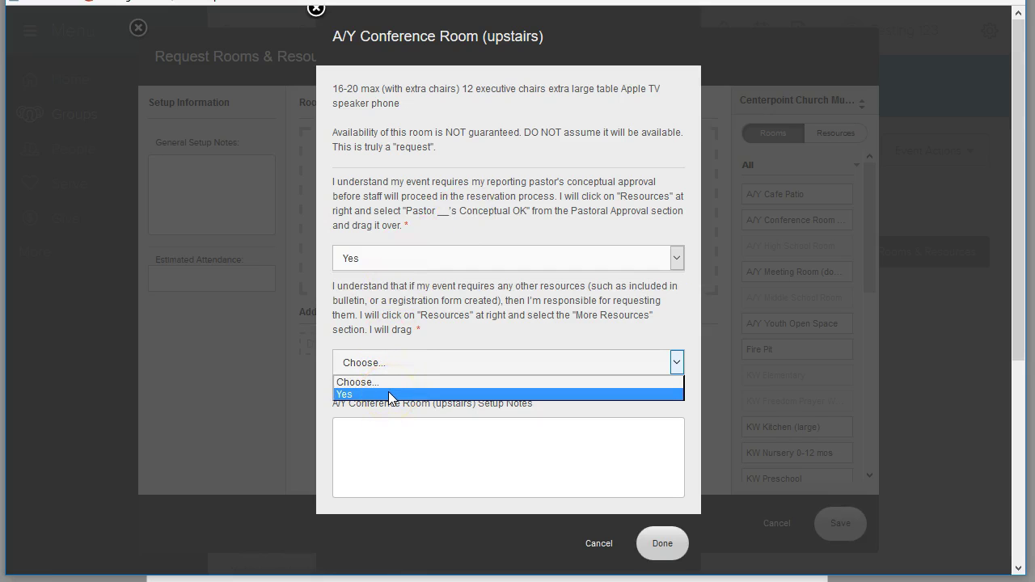
click(389, 394)
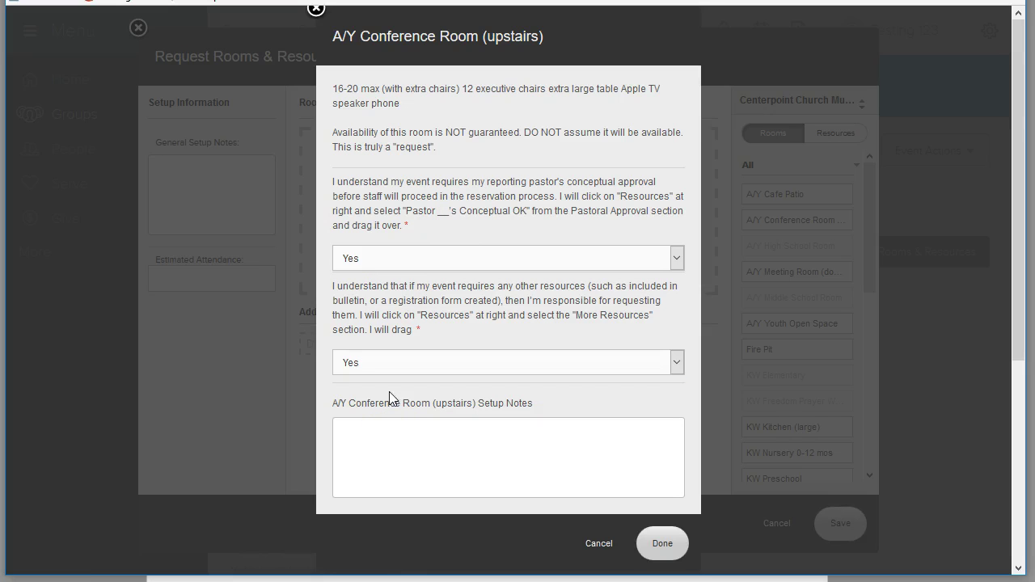
click(662, 545)
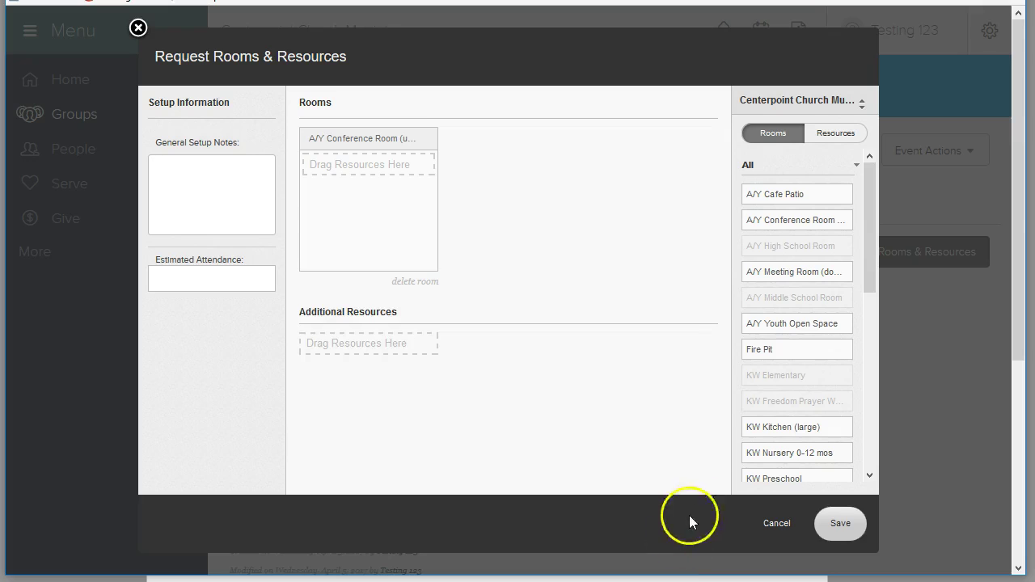
Step: Add the fifth pastor's Conceptual OK from Pastoral Approval to the additional resources with a quantity of 1
click(836, 134)
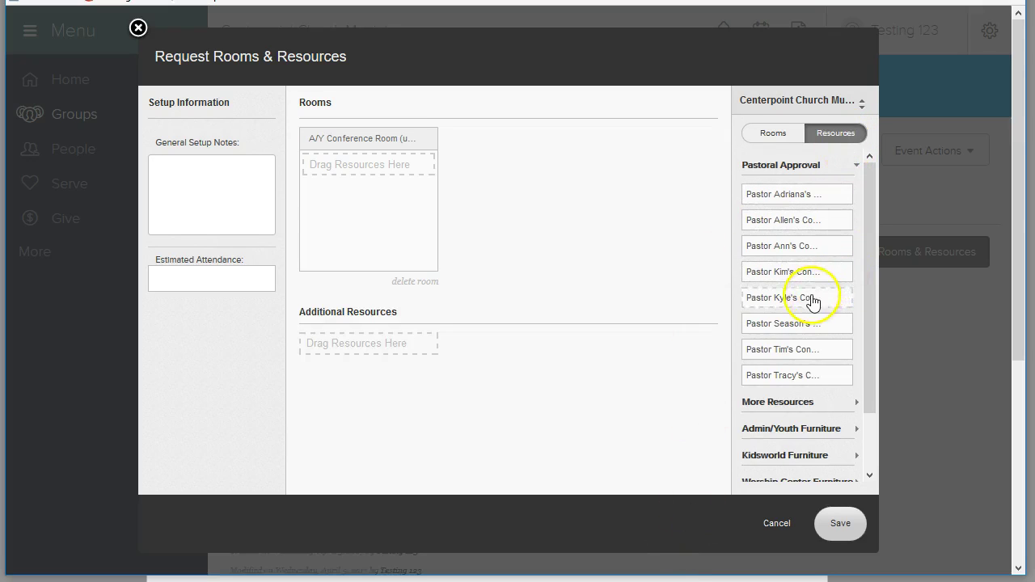
drag(808, 299, 368, 356)
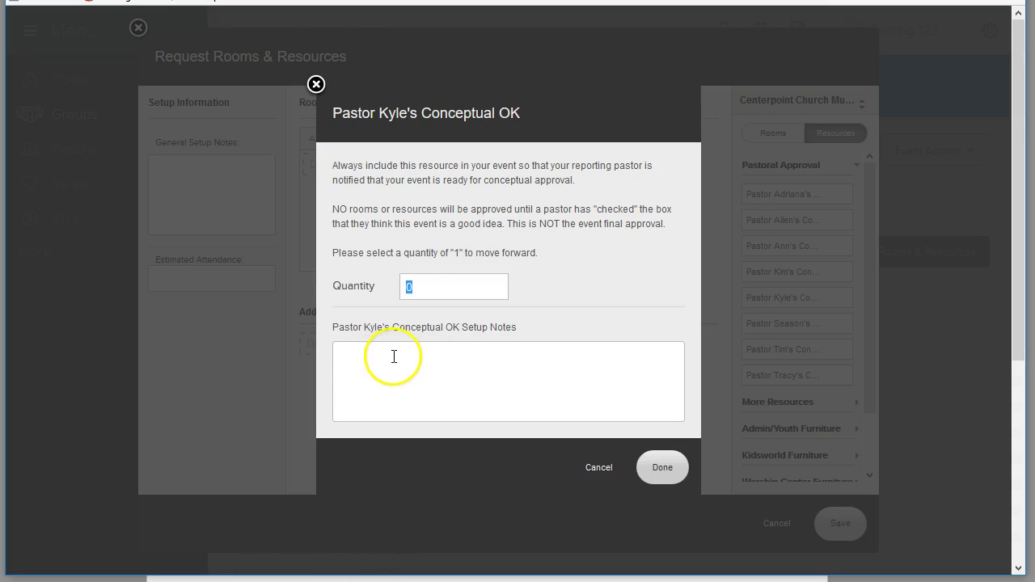
text(1)
click(657, 470)
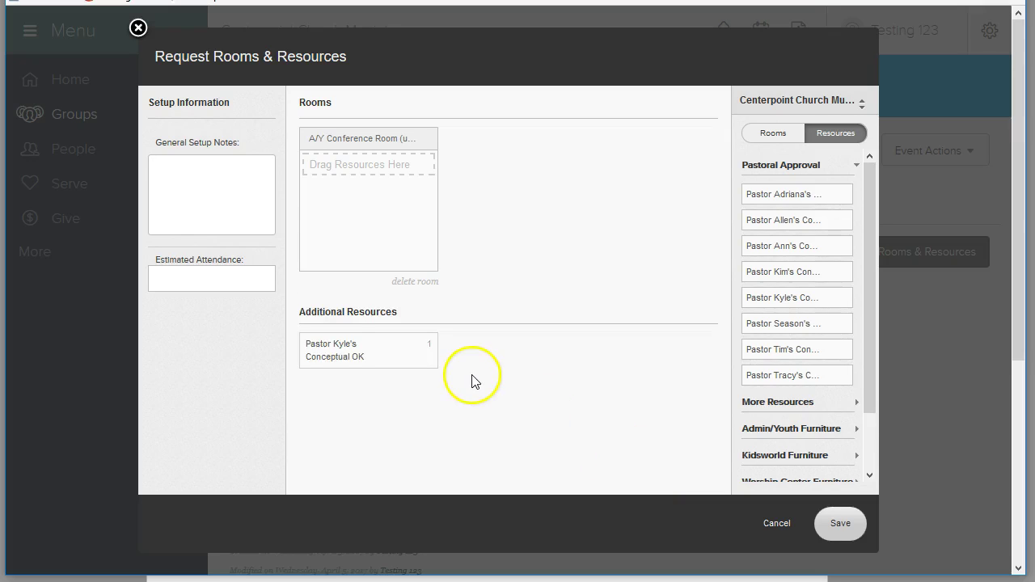
mouse_move(342, 365)
click(459, 346)
Step: Add the Bulletin+other communications resource with a quantity of 1 and the promotional language "gsddfdhsfhdfghgh"
drag(860, 274, 803, 395)
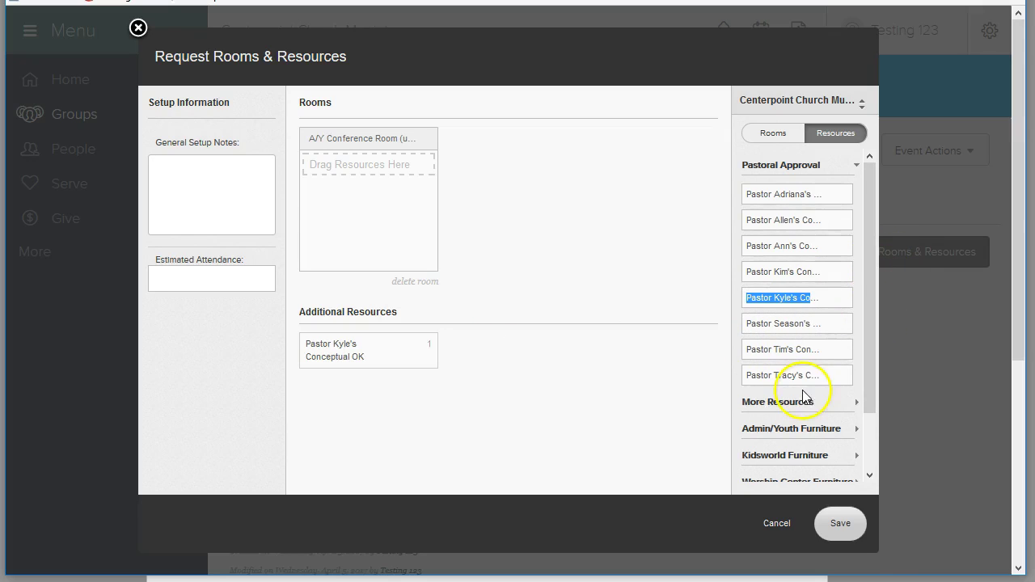
click(803, 395)
drag(752, 221, 534, 356)
click(432, 287)
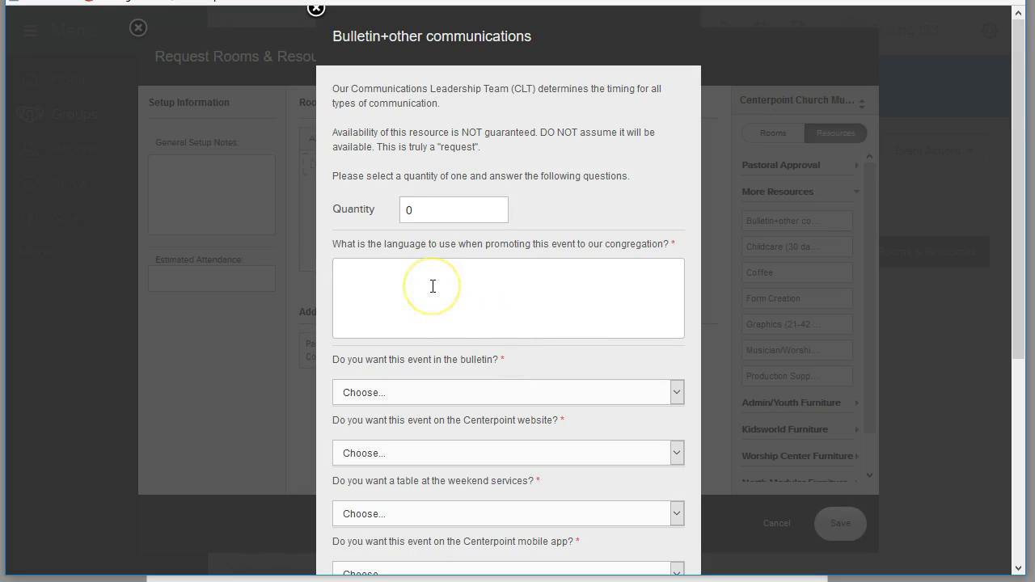
text(gsddfdhsfhdfghgh)
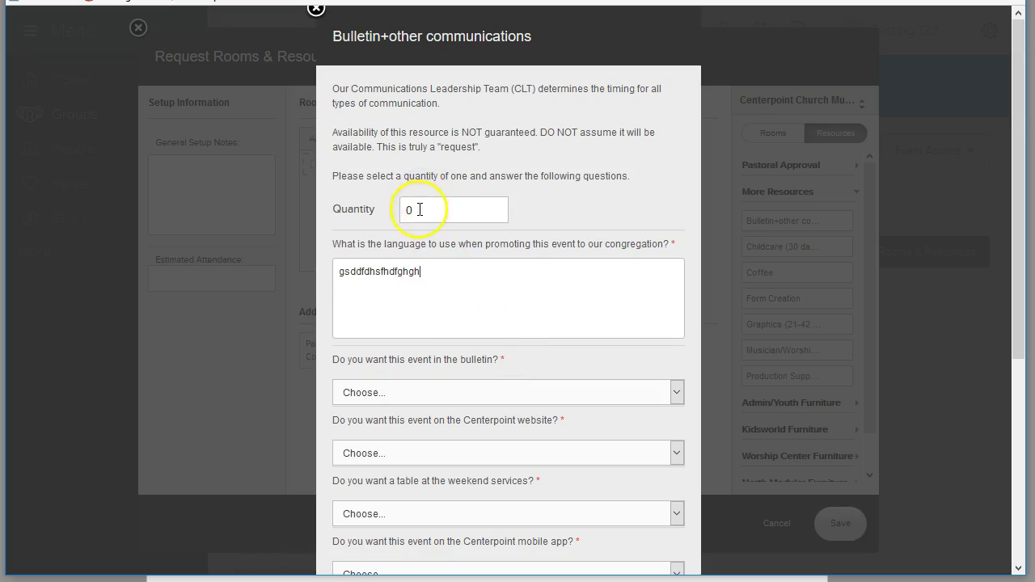
double_click(420, 209)
text(1)
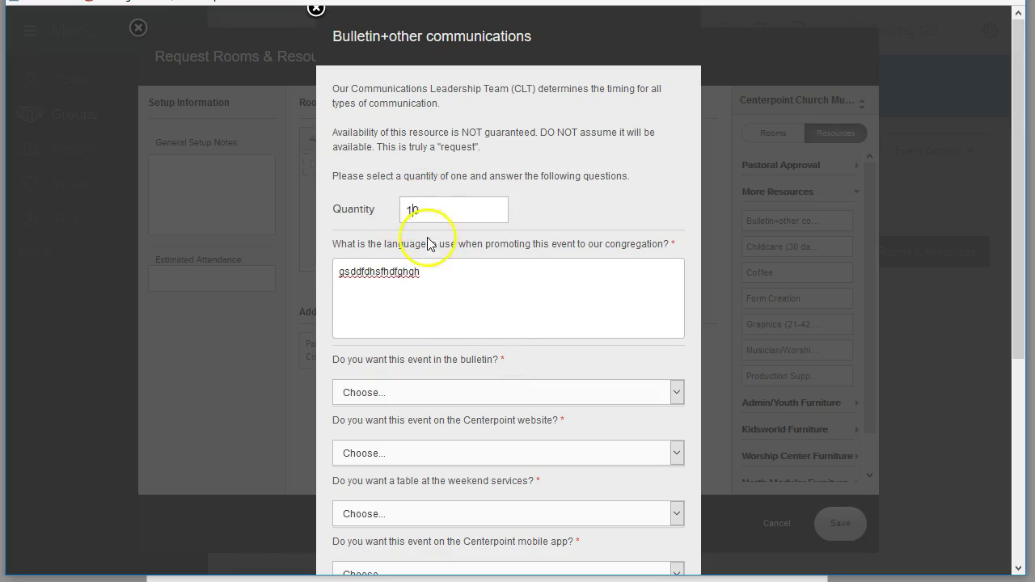
Step: Answer Yes for the bulletin and the Centerpoint website, and No for a table at the weekend services
click(429, 395)
click(427, 423)
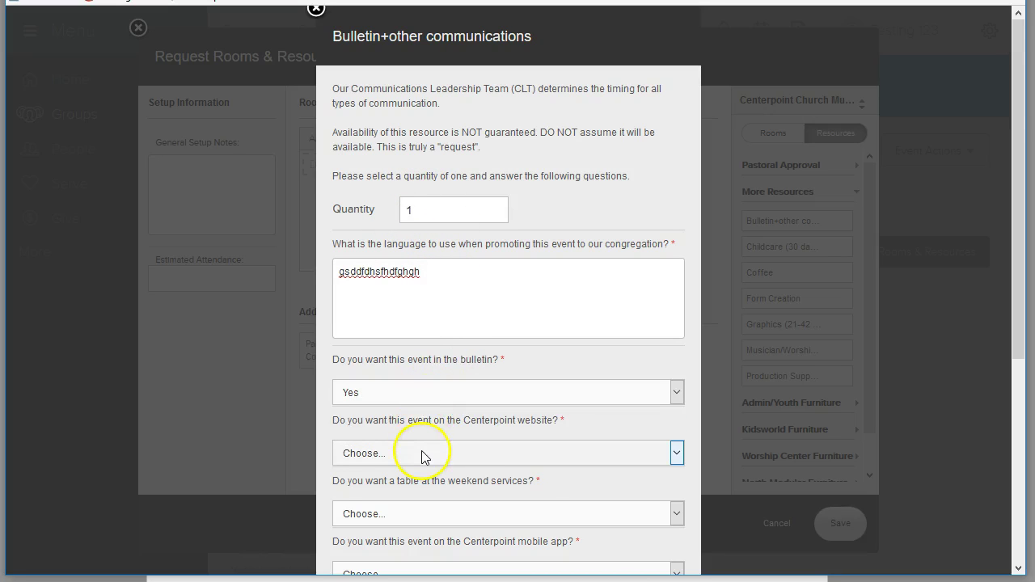
click(422, 458)
click(423, 496)
click(427, 458)
click(427, 483)
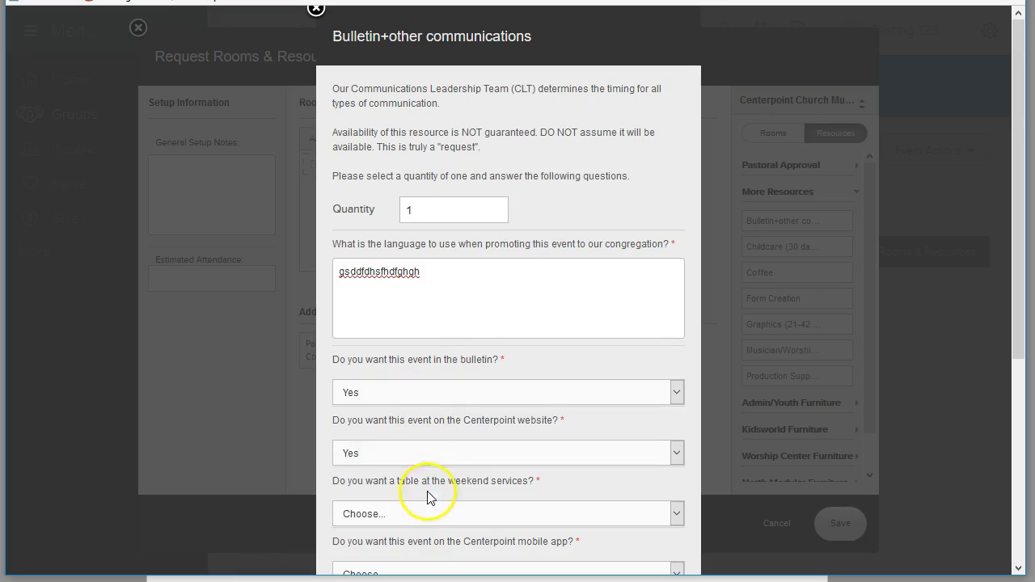
click(466, 521)
click(457, 558)
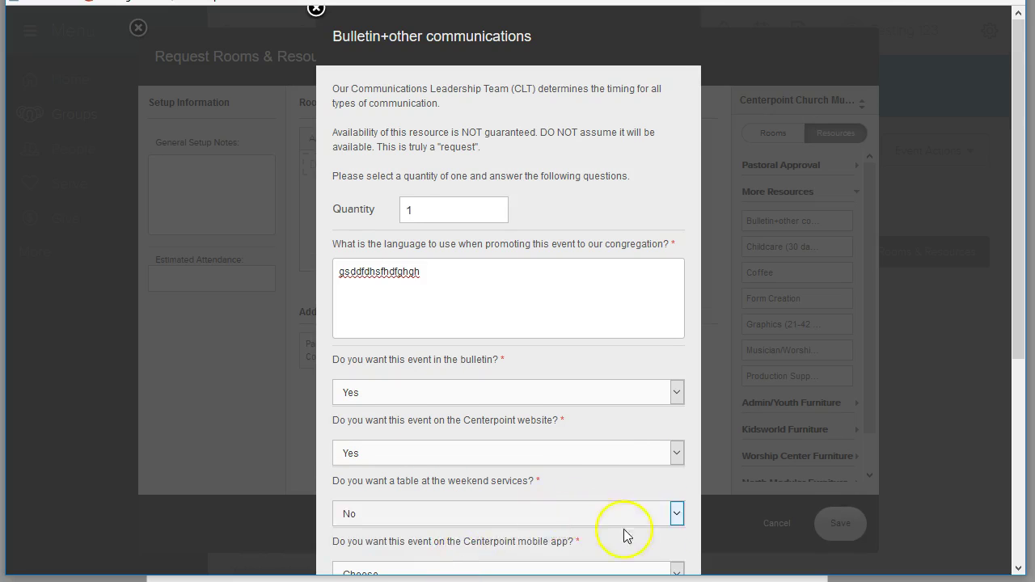
Step: Answer Yes for the Centerpoint mobile app and social media, and finish the communications request
scroll(624, 534, down, 3)
click(424, 298)
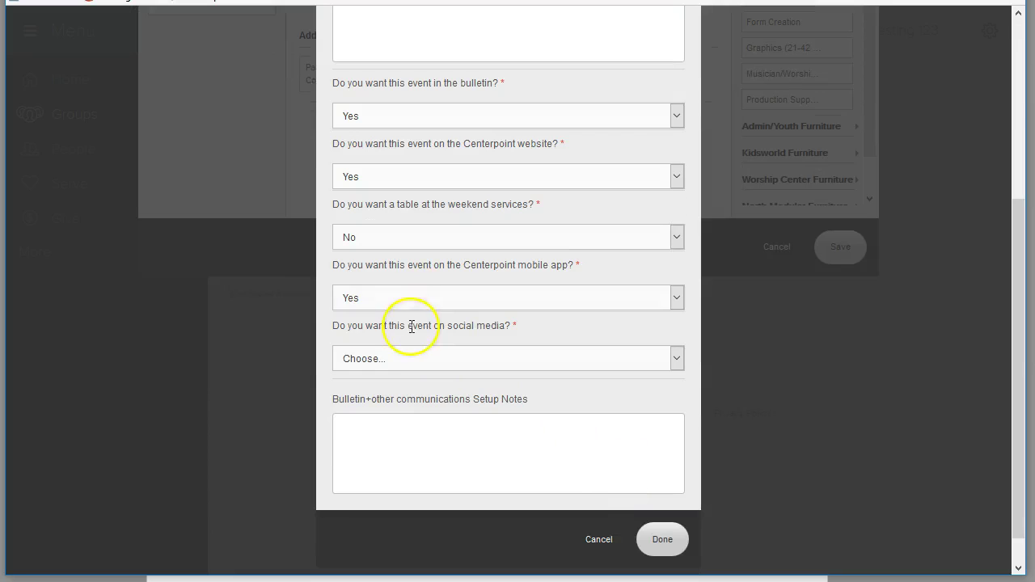
click(425, 358)
click(418, 388)
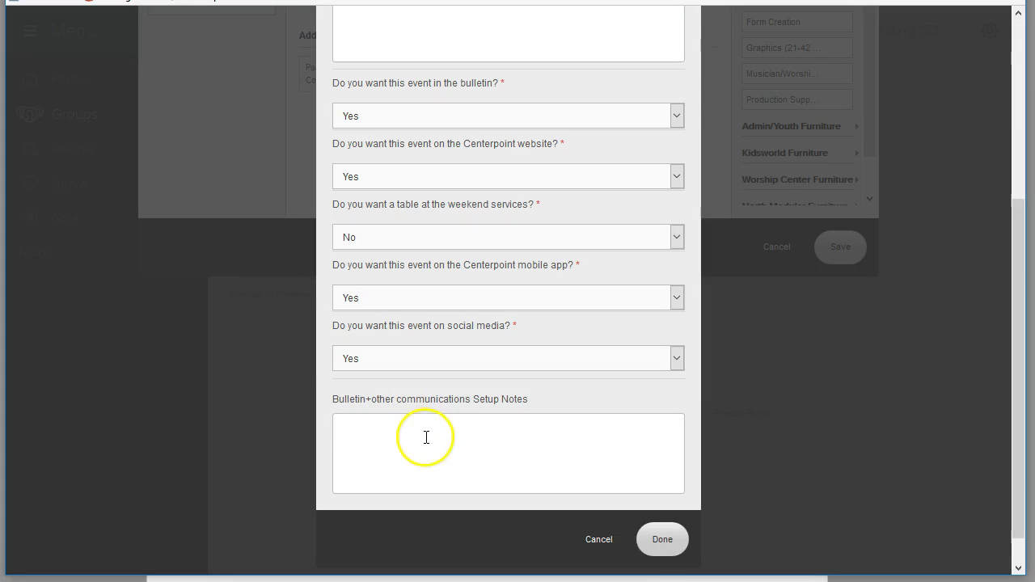
click(657, 539)
Step: Add the Form Creation resource with a quantity of 1, answering Yes to collecting money and to offering payment options
scroll(653, 242, up, 3)
drag(768, 206, 642, 273)
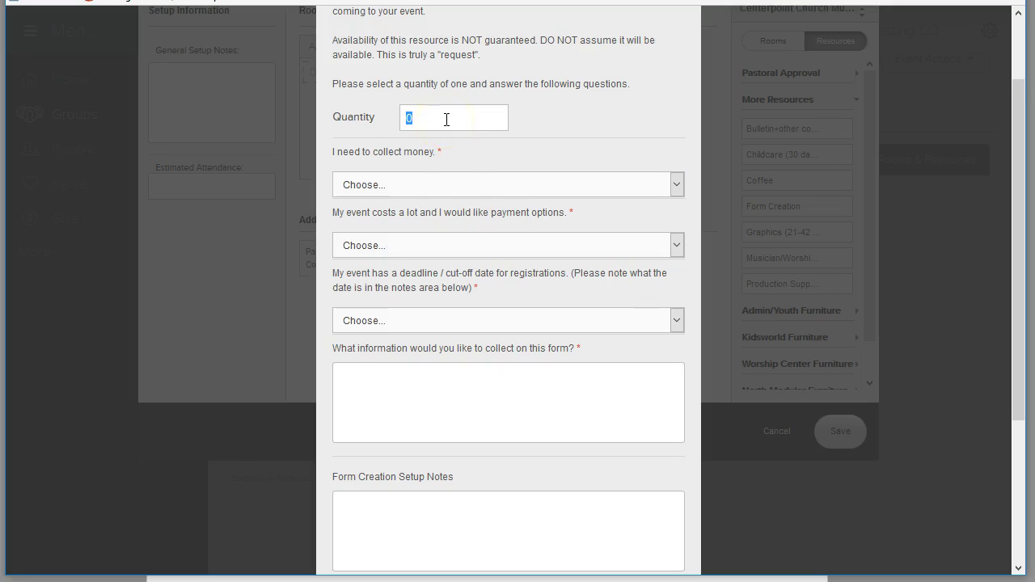
text(1)
click(445, 186)
click(451, 218)
click(450, 245)
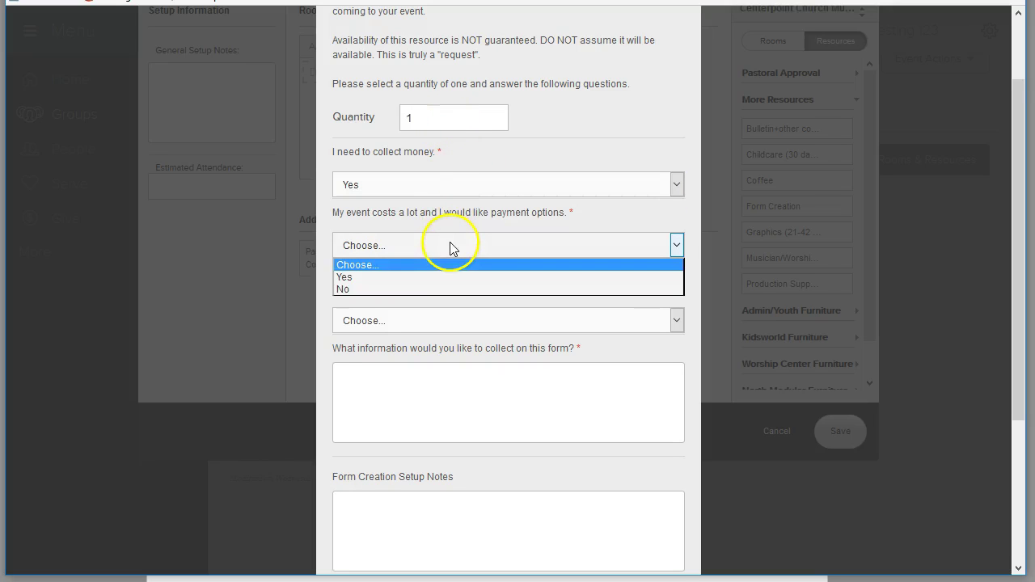
click(455, 278)
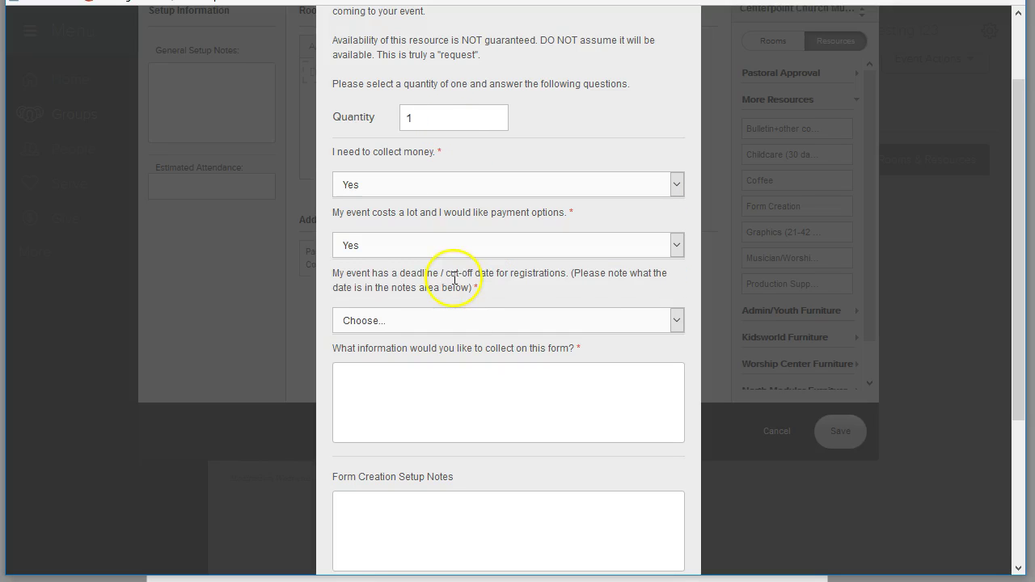
Step: Answer Yes for a registration deadline, enter "tetsgsfgsfbsdghdfdhsdfh" as the information to collect, and finish the form creation request
click(465, 323)
click(462, 351)
click(477, 406)
text(t)
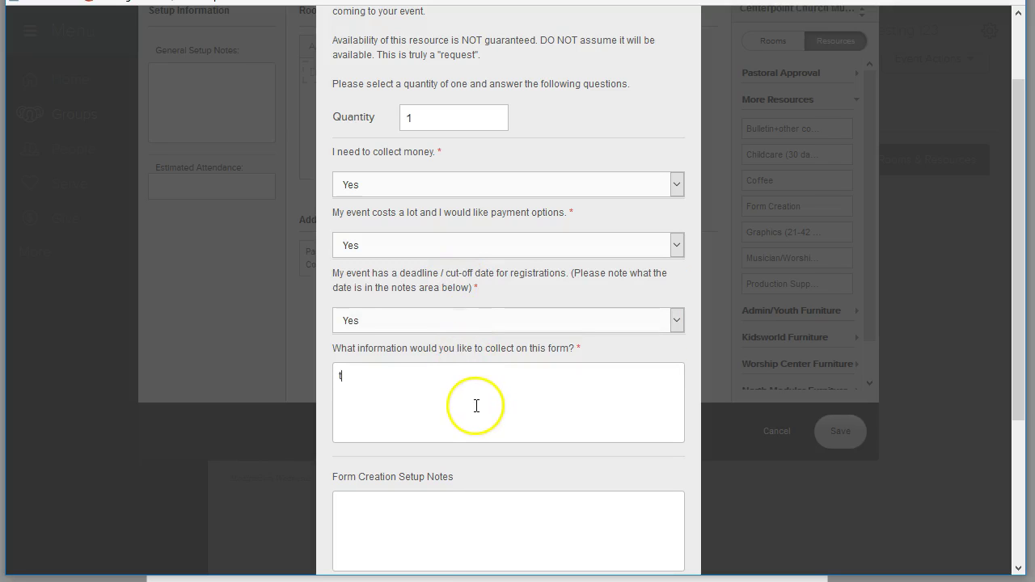
text(etsgsfgsfbsdghdfdhsdfh)
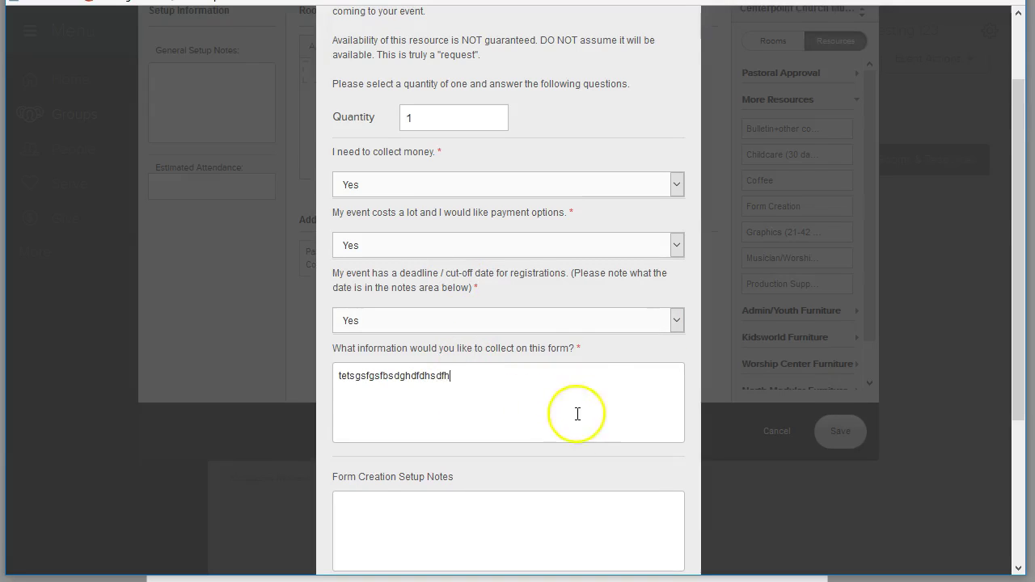
scroll(578, 414, down, 3)
click(663, 403)
Step: Save the rooms and resources request and review the status of each requested item on the event page
scroll(694, 364, up, 3)
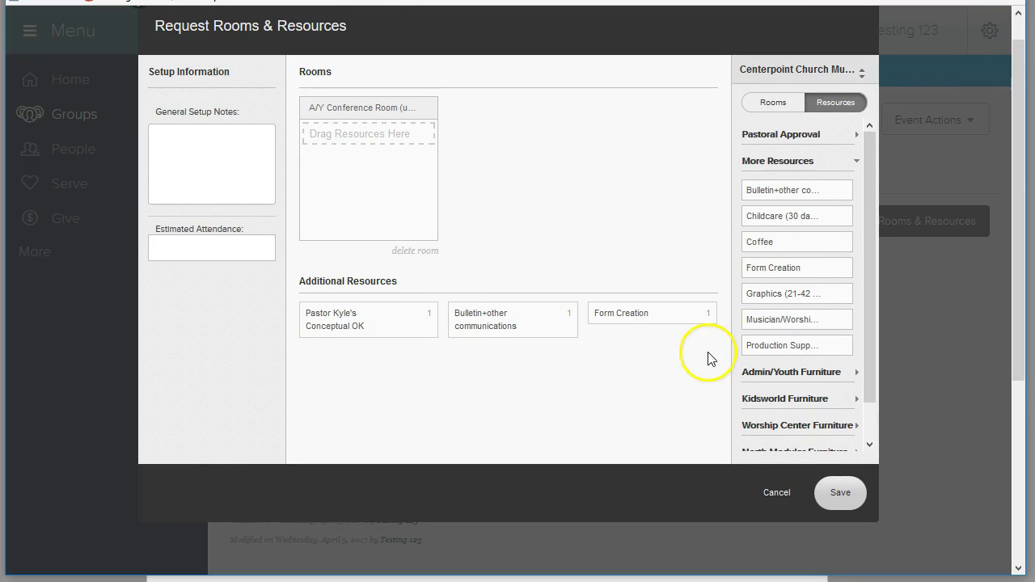
click(835, 492)
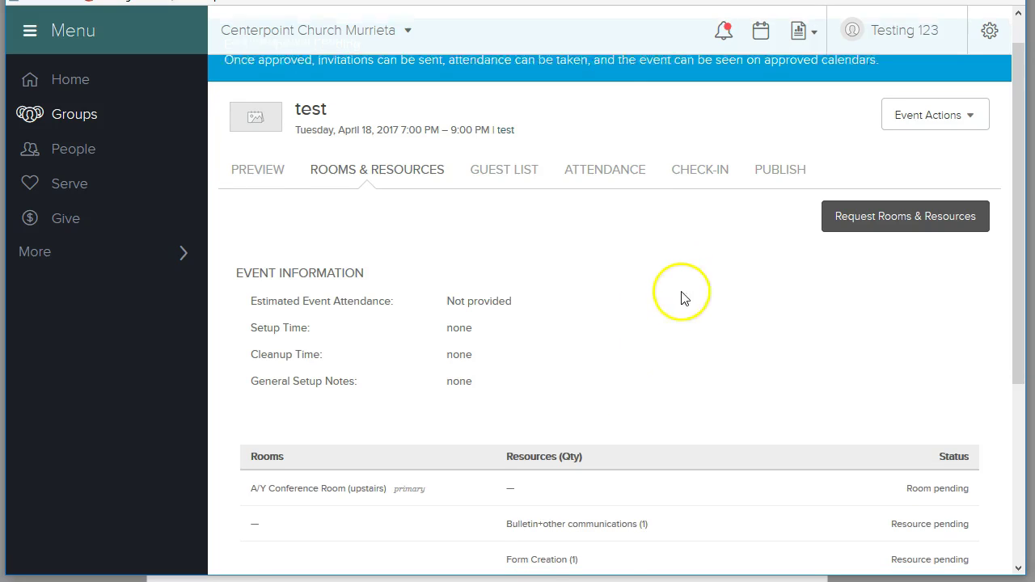
scroll(684, 296, down, 3)
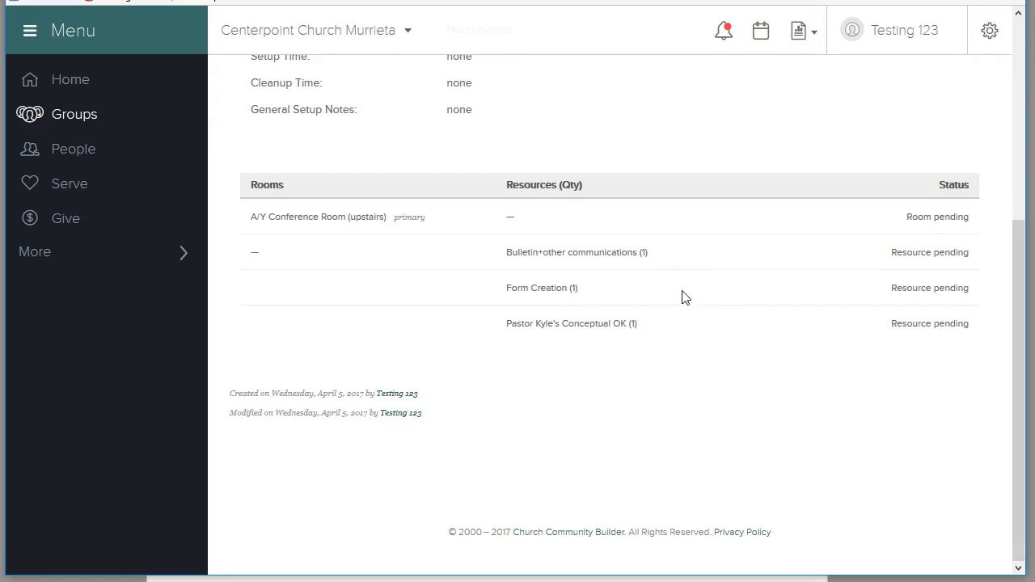
scroll(684, 298, up, 4)
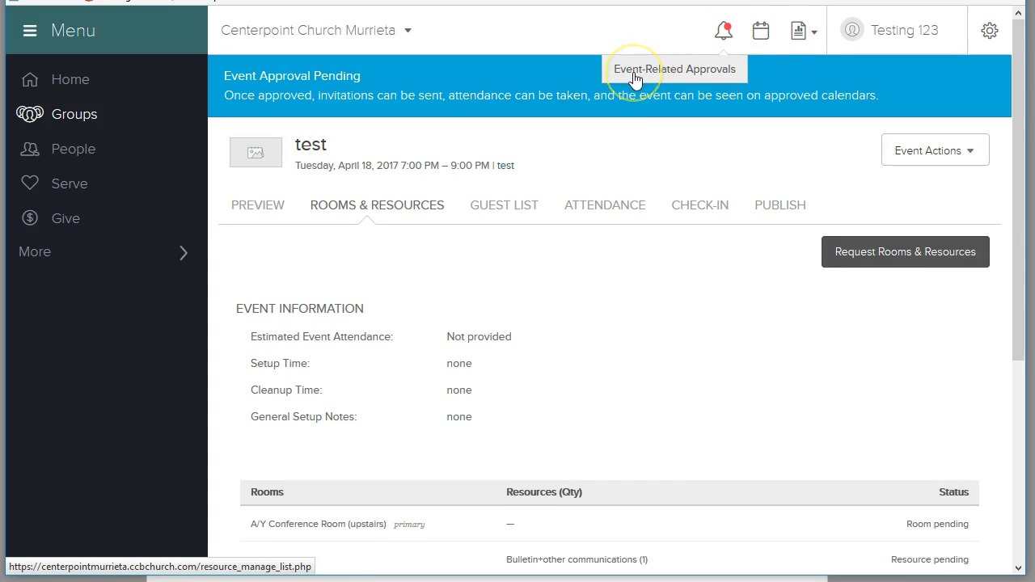
Step: Switch to Gmail and examine the Room and Resource Requests email with its link for managing requests
click(662, 74)
key(alt+Tab)
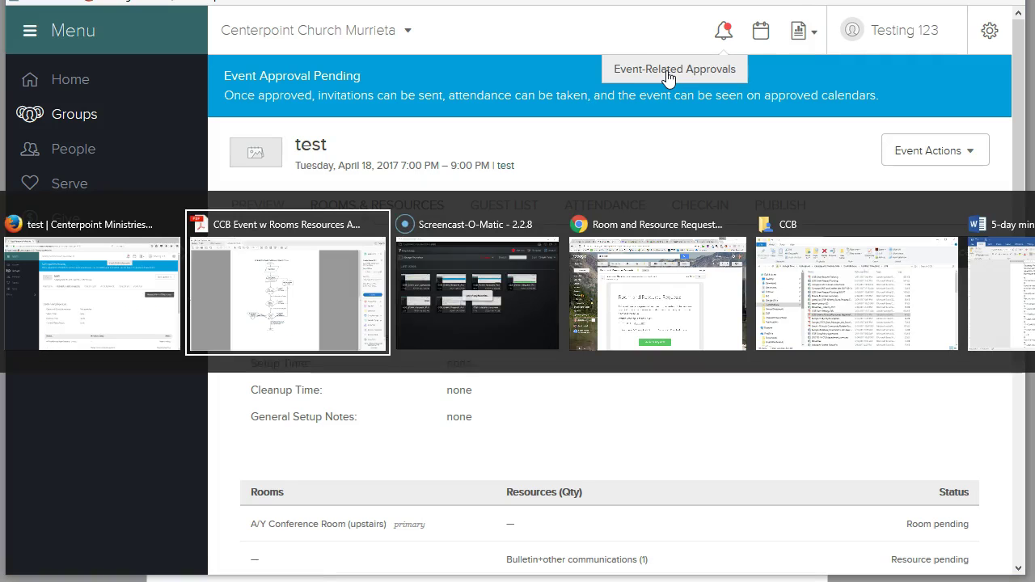
key(alt+Tab)
key(alt+Tab)
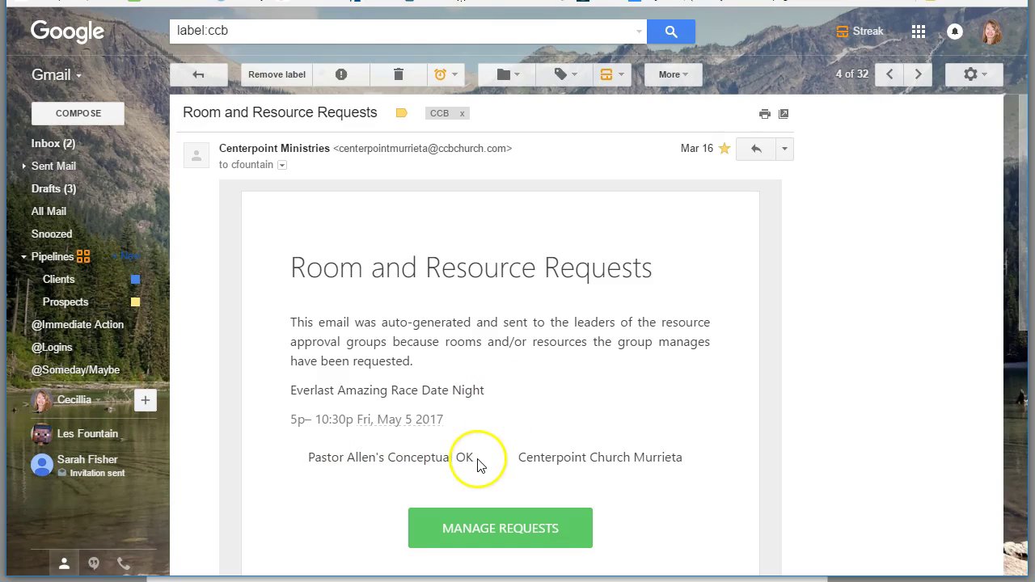
click(516, 536)
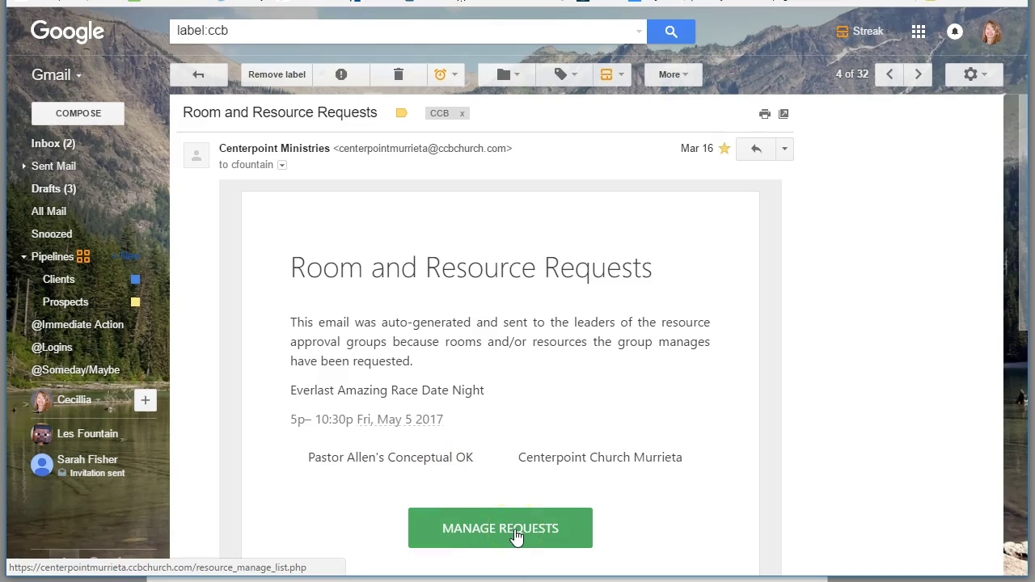
Step: Switch back to Church Community Builder, open the event-related approvals, and view the Bulletin+other communications request details
key(alt+Tab)
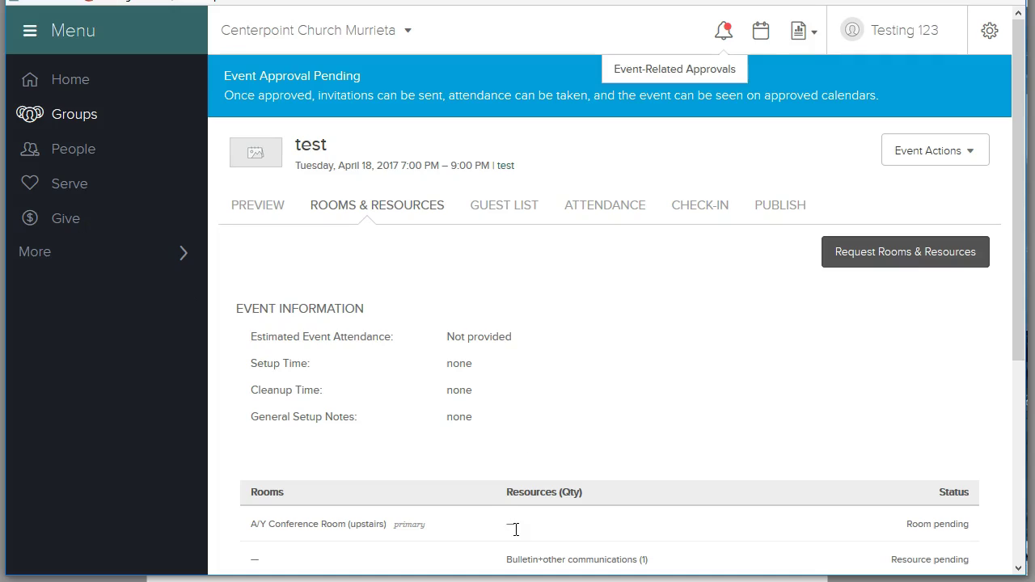
click(712, 69)
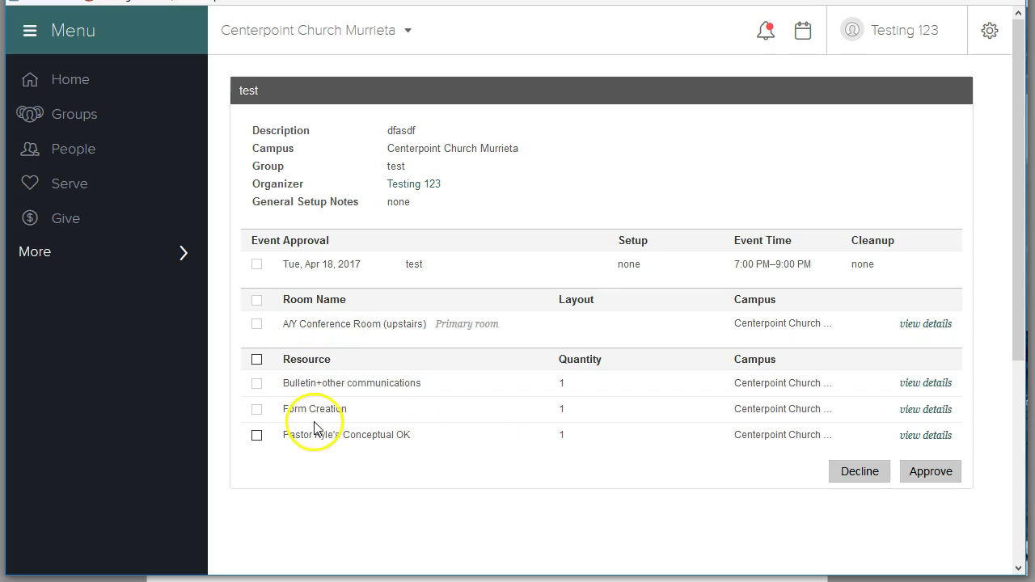
click(923, 385)
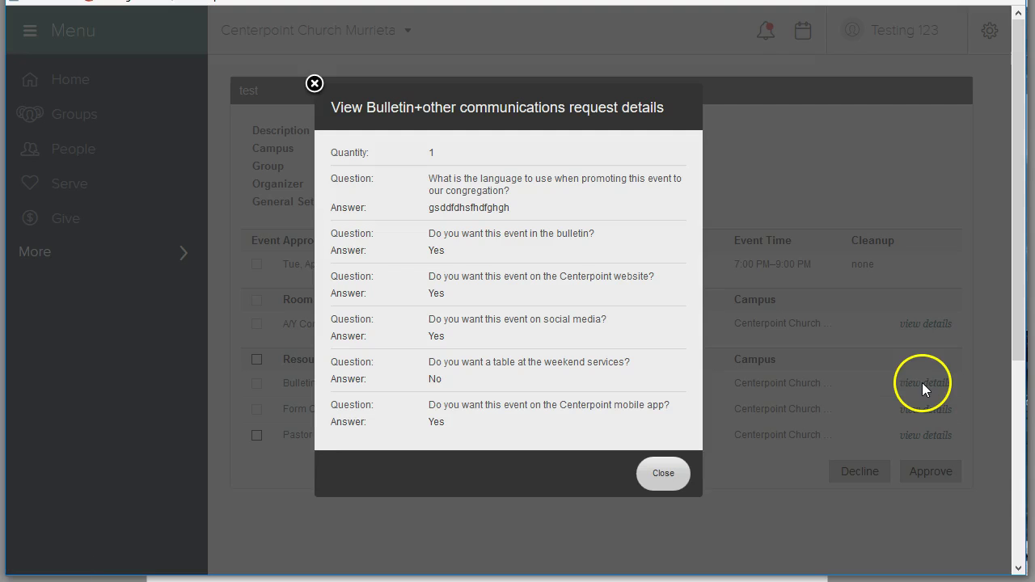
click(313, 84)
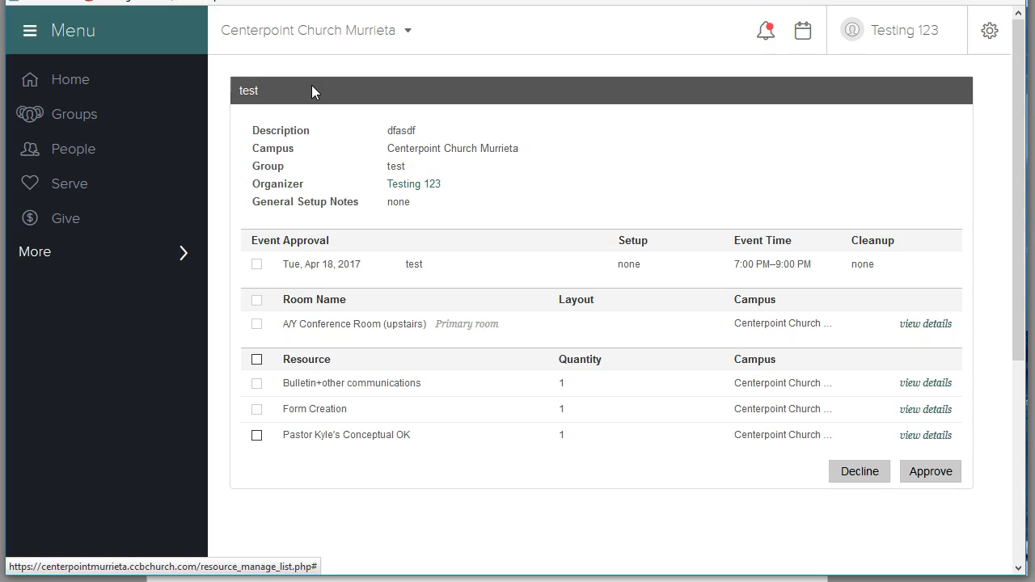
Step: Approve the pastor's Conceptual OK resource for the test event described as "dfasdf"
click(256, 436)
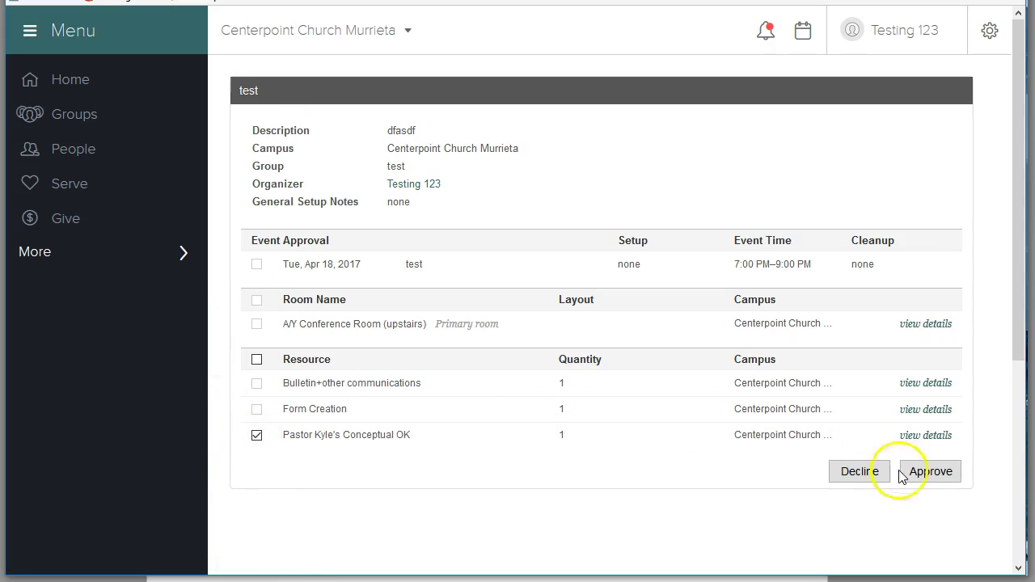
click(934, 479)
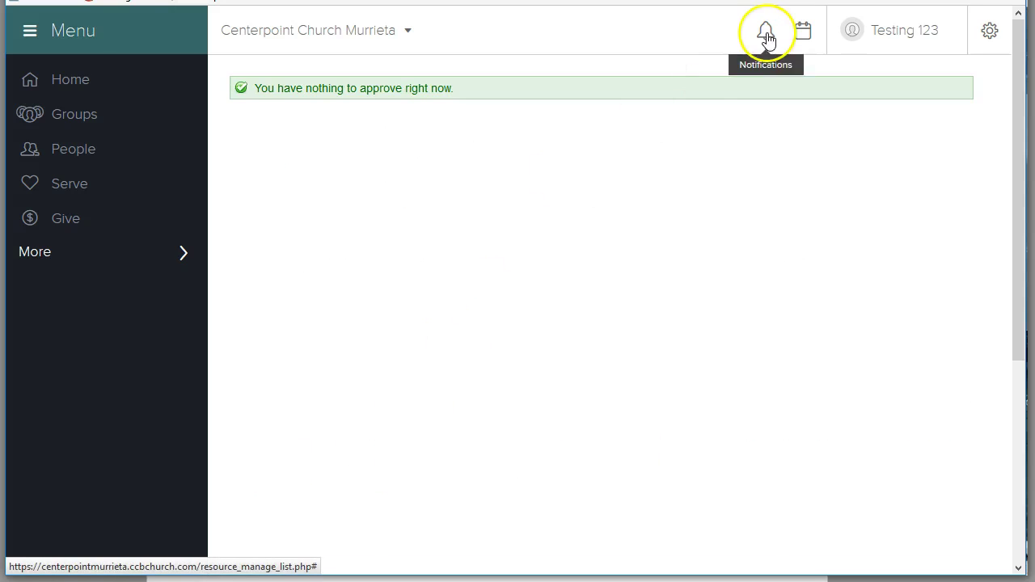
Step: Approve the pastor's Conceptual OK resource for the test event described as "hsfhsfhsdhsfhsf"
click(100, 88)
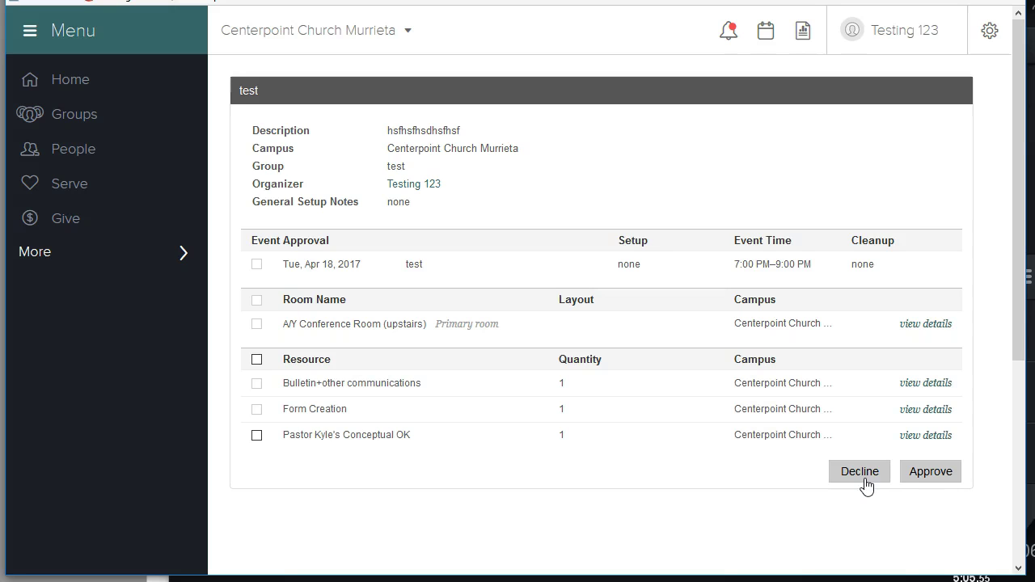
click(257, 435)
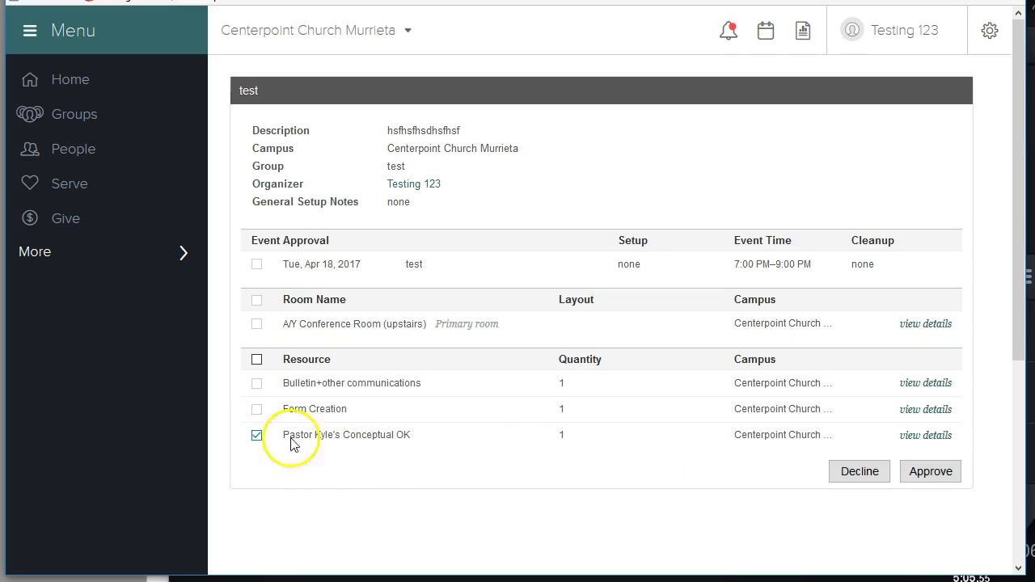
click(927, 474)
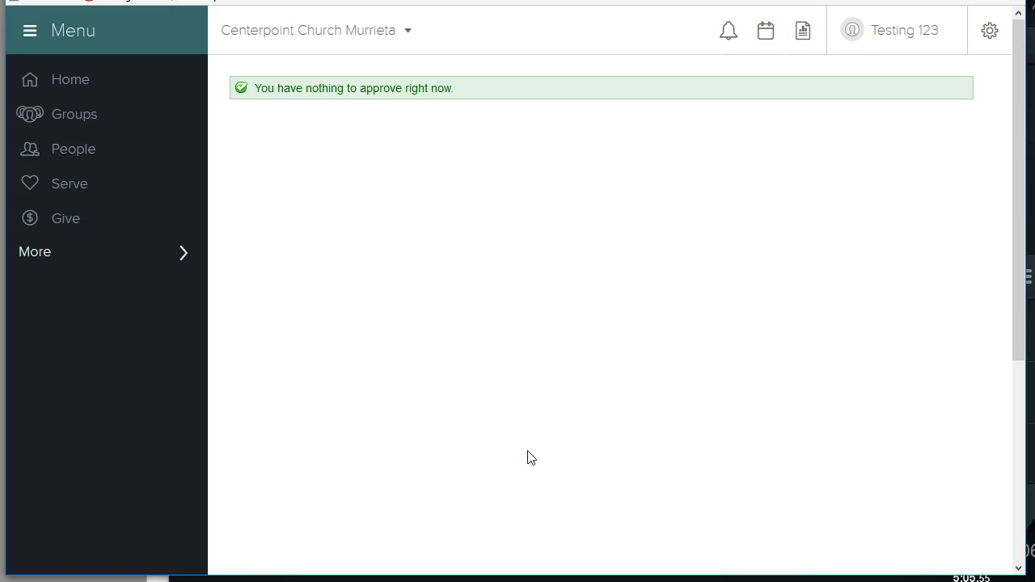
Step: Find the test event on Tuesday, April 18, 2017 in the calendar and open its management page
click(765, 37)
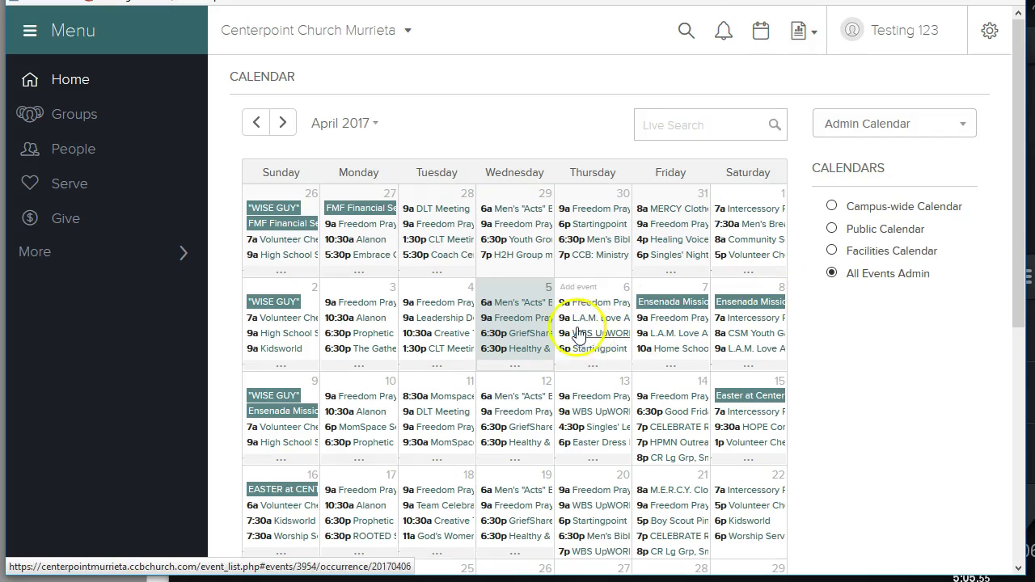
click(436, 553)
scroll(437, 558, down, 2)
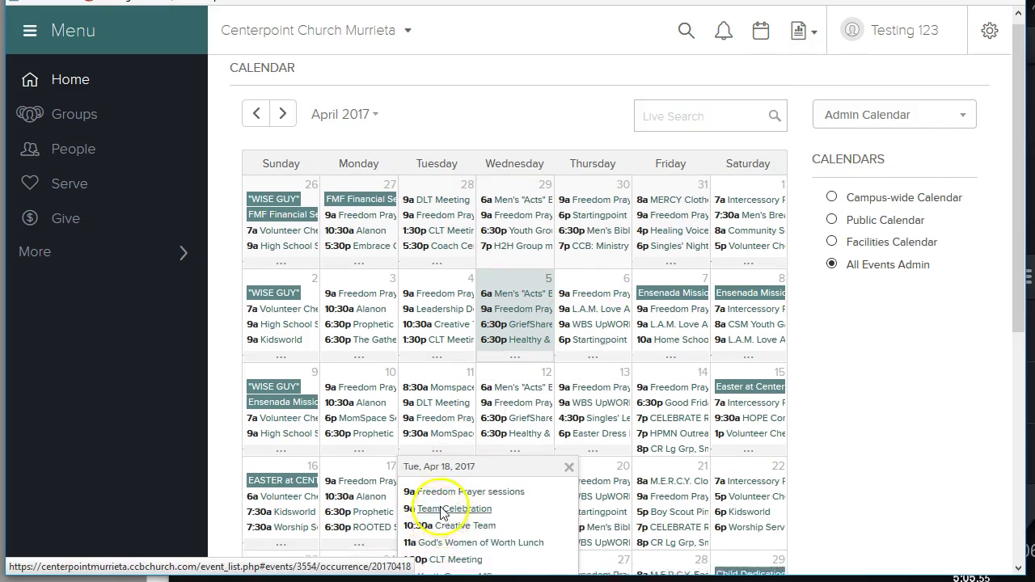
click(424, 438)
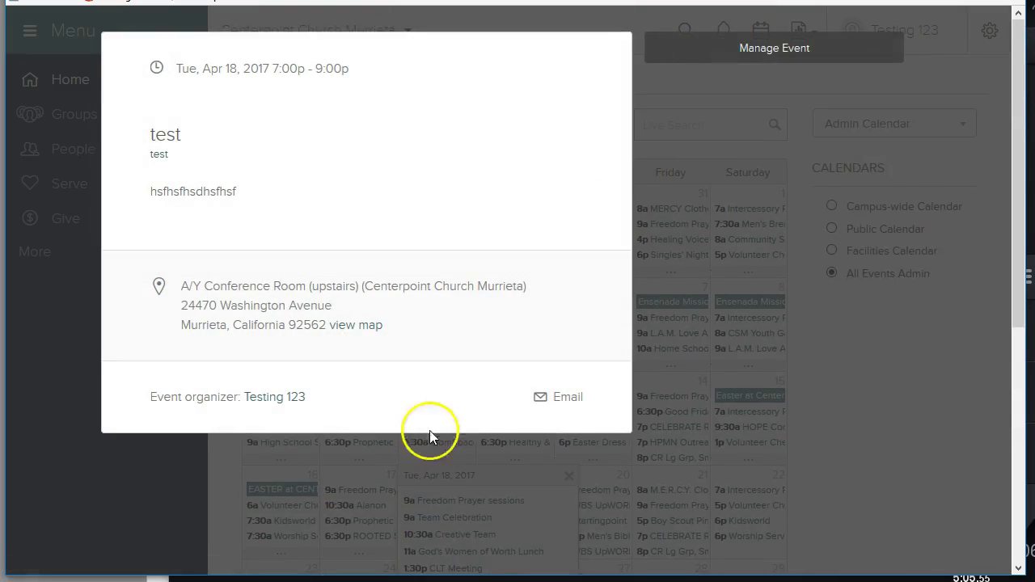
click(763, 57)
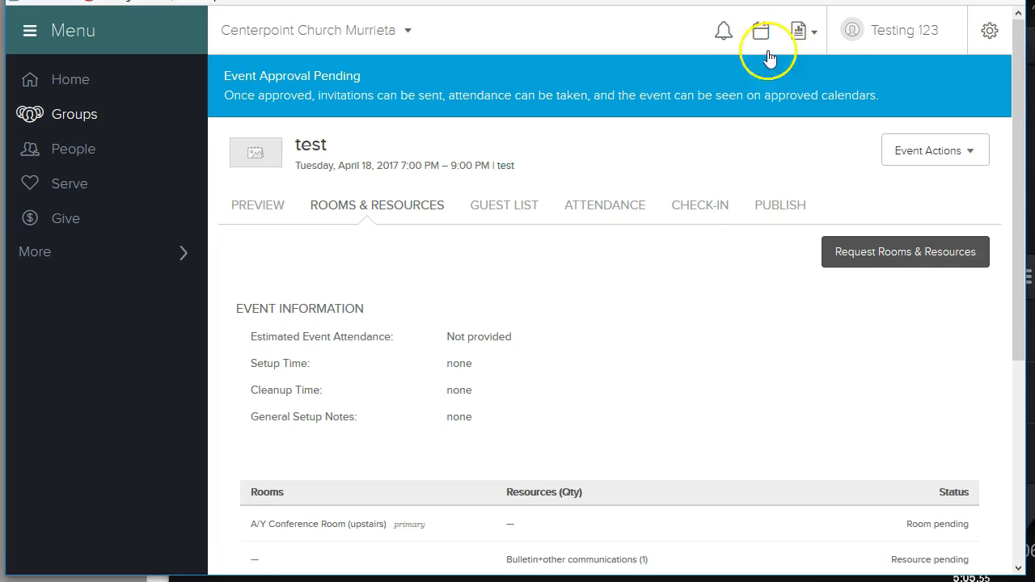
Step: Open the Event Setup report for the test event and review its room, communications, form creation and pastoral approval entries
click(804, 34)
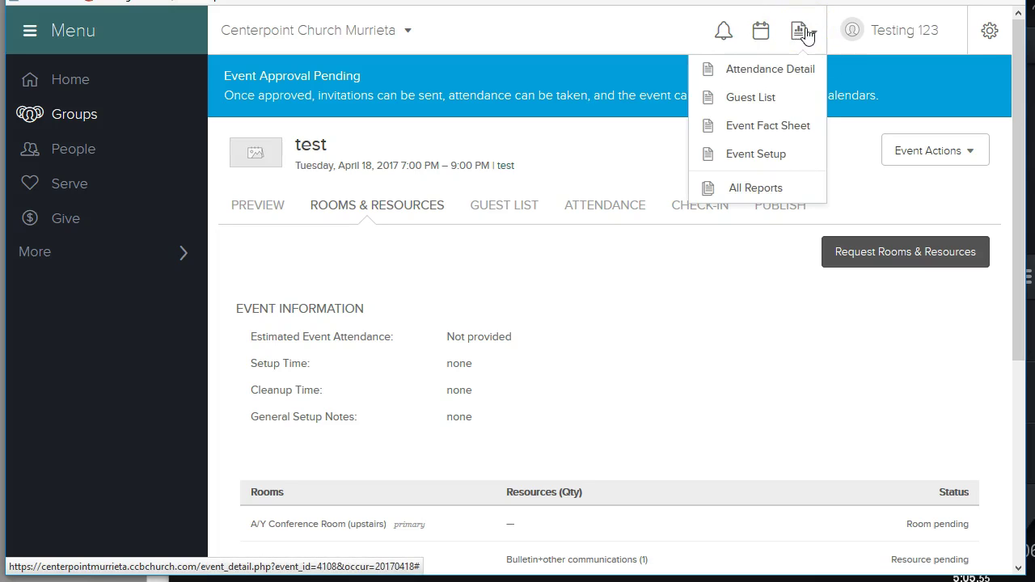
click(778, 160)
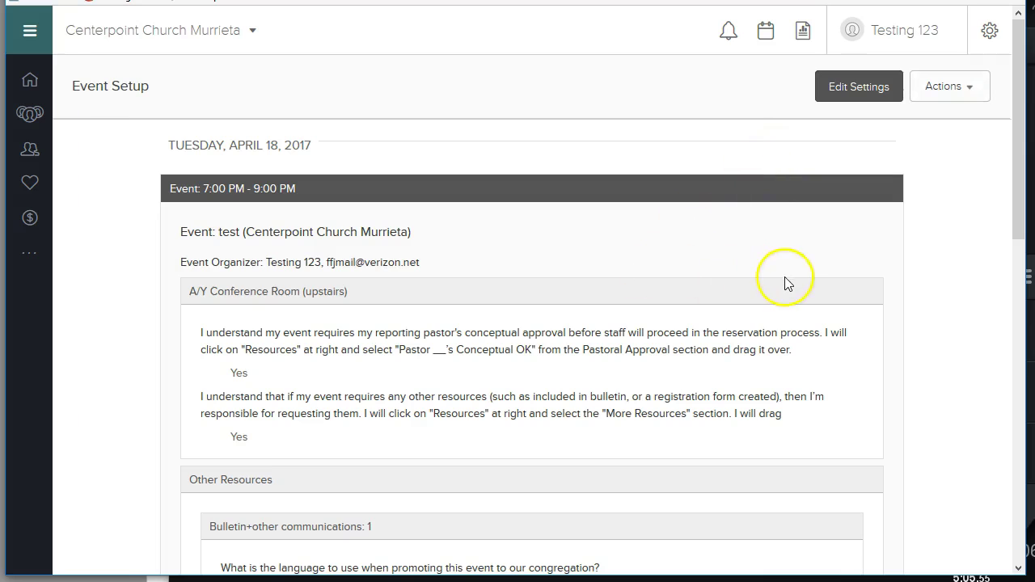
scroll(788, 283, down, 1)
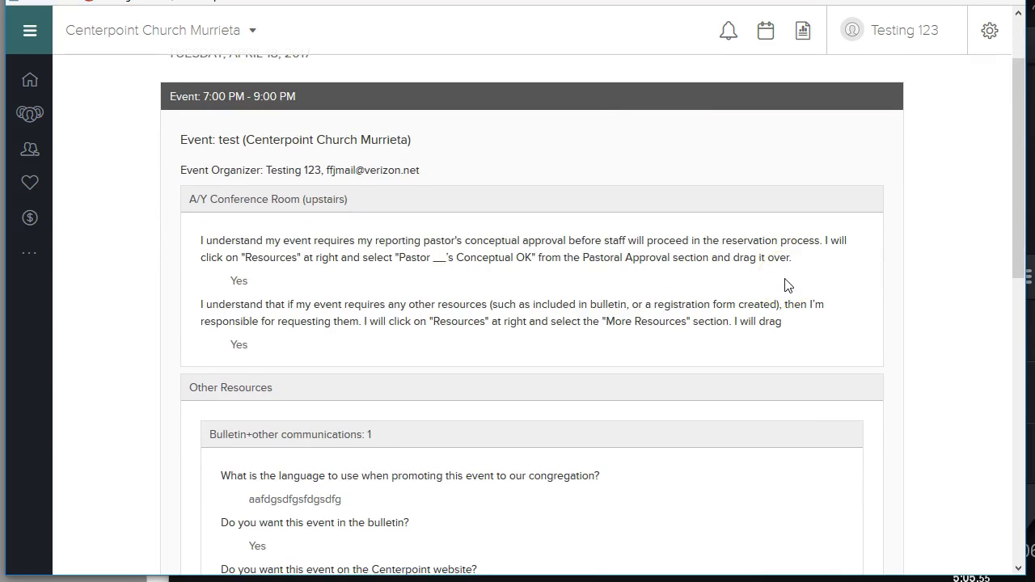
scroll(789, 286, down, 5)
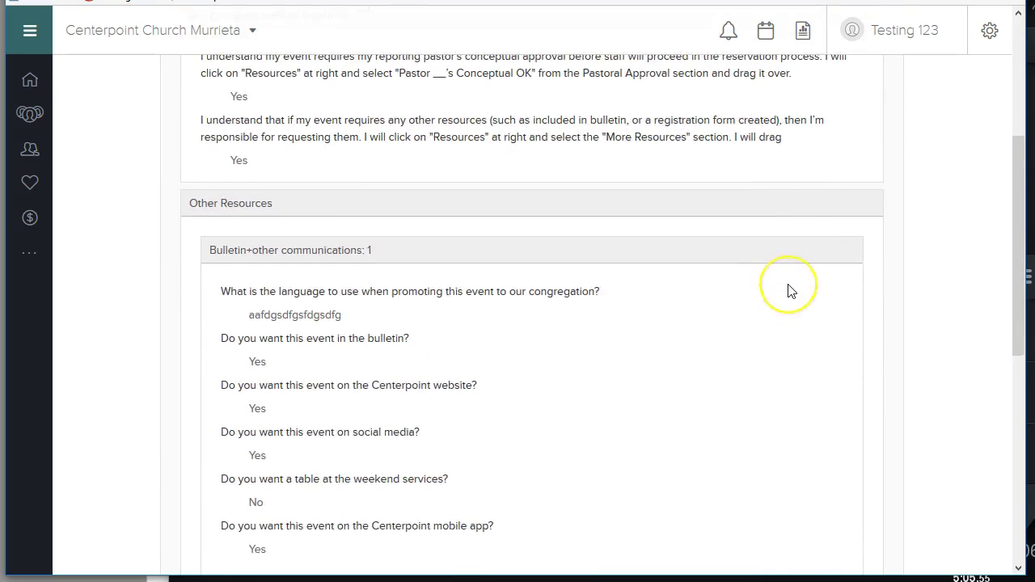
scroll(790, 291, down, 3)
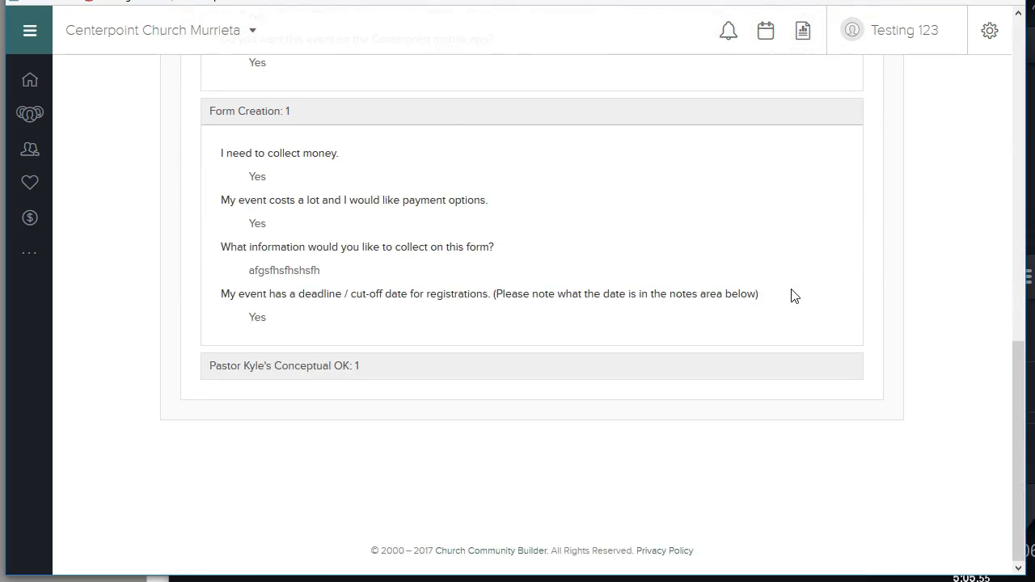
scroll(793, 294, up, 8)
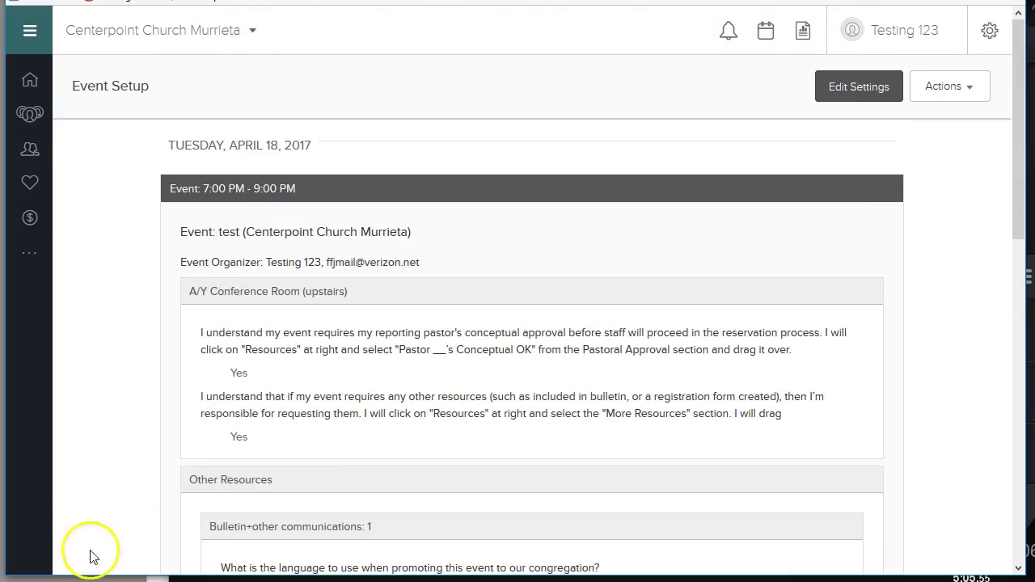